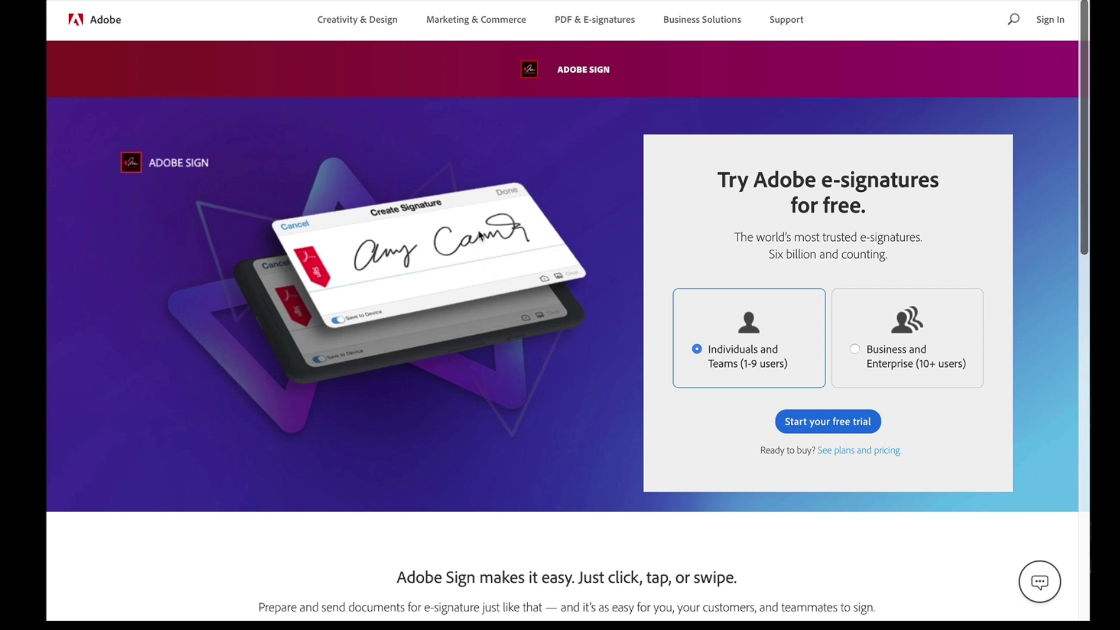
Step: Open the plans and pricing page listing Individual US$9.99/mo, Teams, Business and Enterprise
scroll(481, 236, "down", 15)
scroll(481, 236, "up", 15)
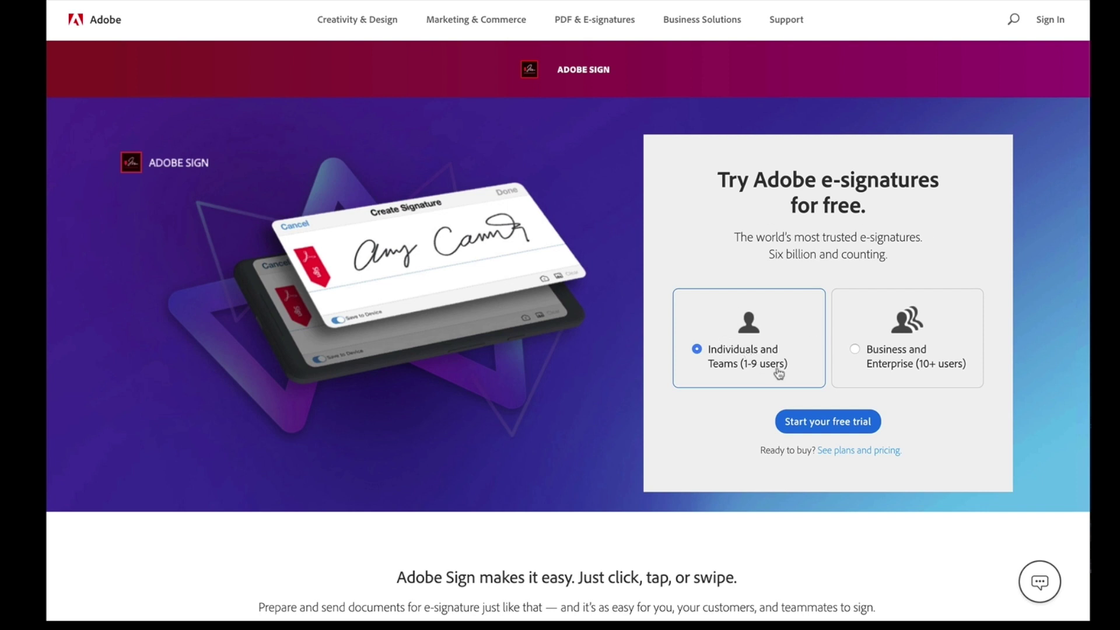
left_click(868, 455)
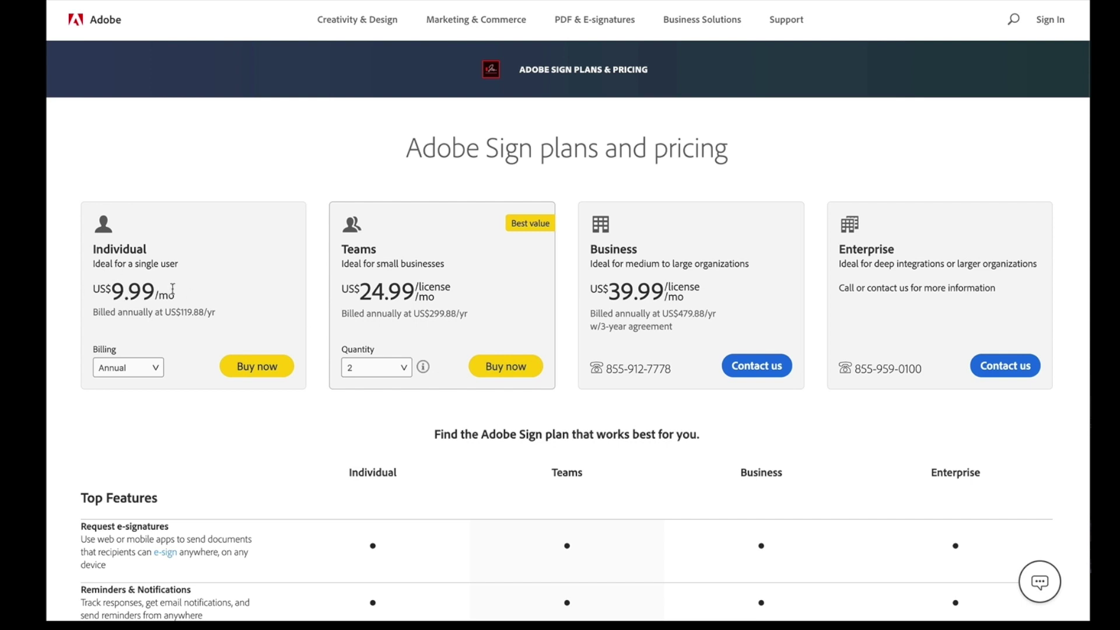
Step: Scroll through the Adobe Sign plan pricing comparison
scroll(173, 290, "down", 5)
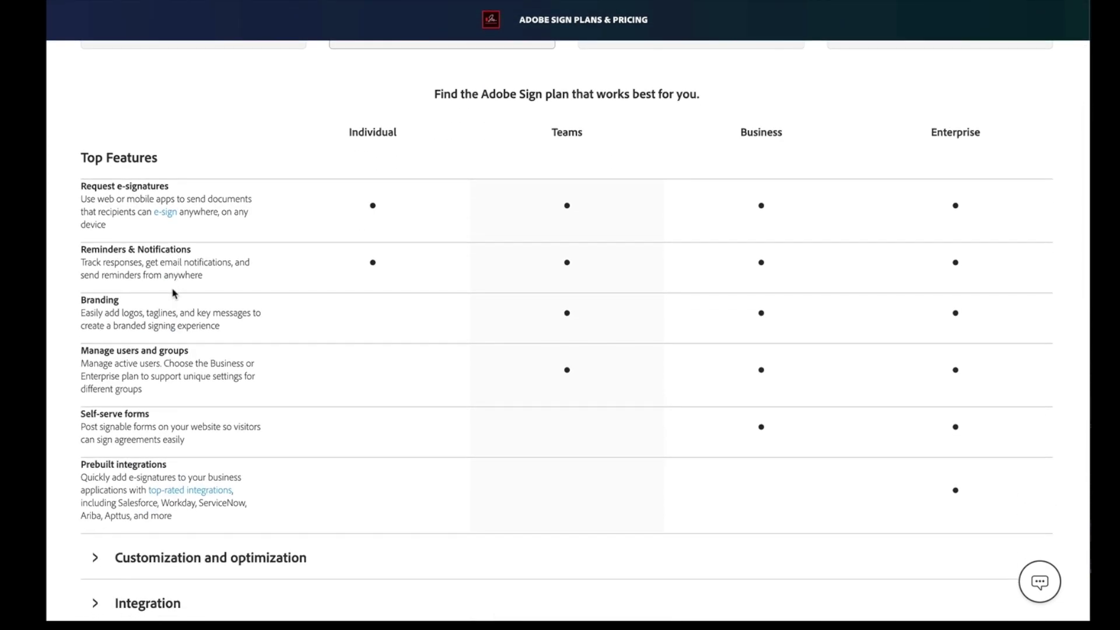
scroll(173, 291, "down", 5)
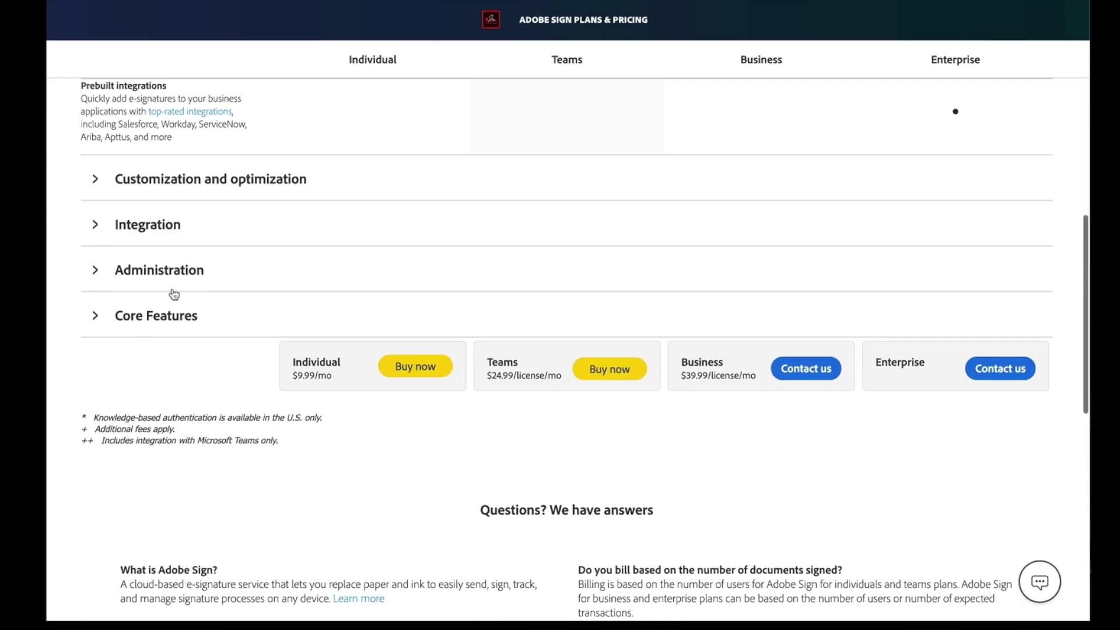
scroll(172, 289, "up", 10)
scroll(173, 289, "down", 1)
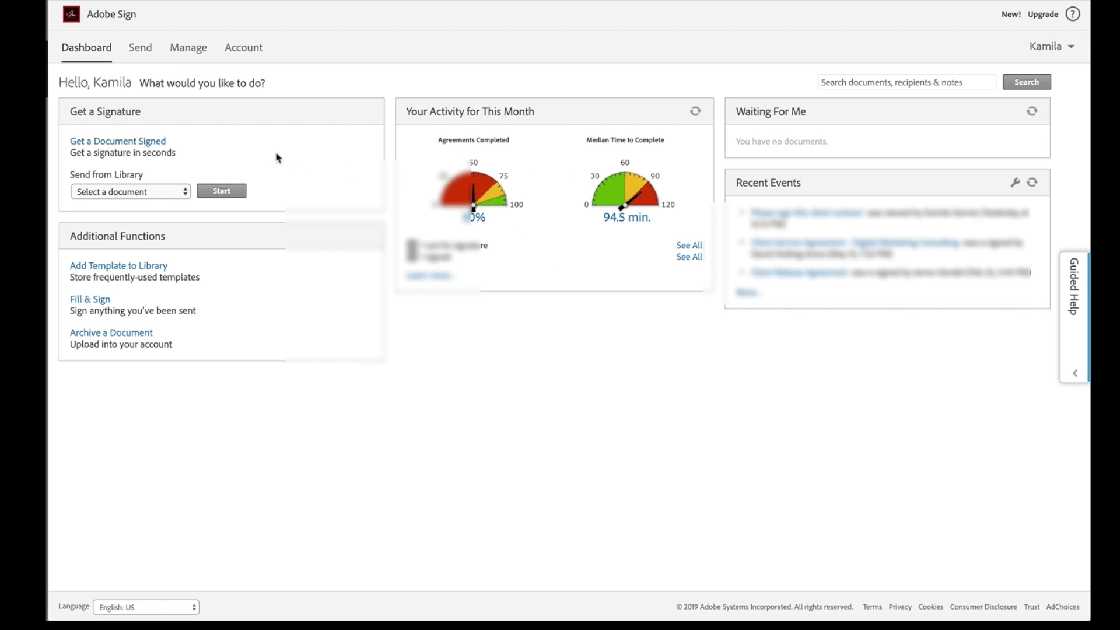
Step: Start a new agreement and enter the client's e-mail address as the first recipient
left_click(135, 45)
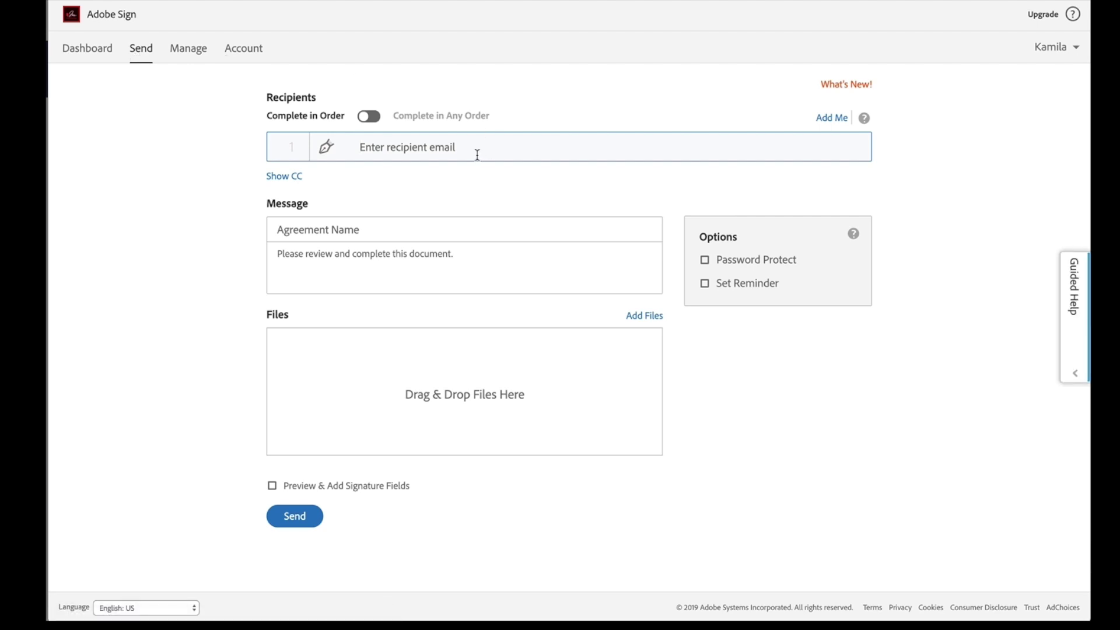
type("kgorn")
key("BackSpace")
key("BackSpace")
key("BackSpace")
key("BackSpace")
key("BackSpace")
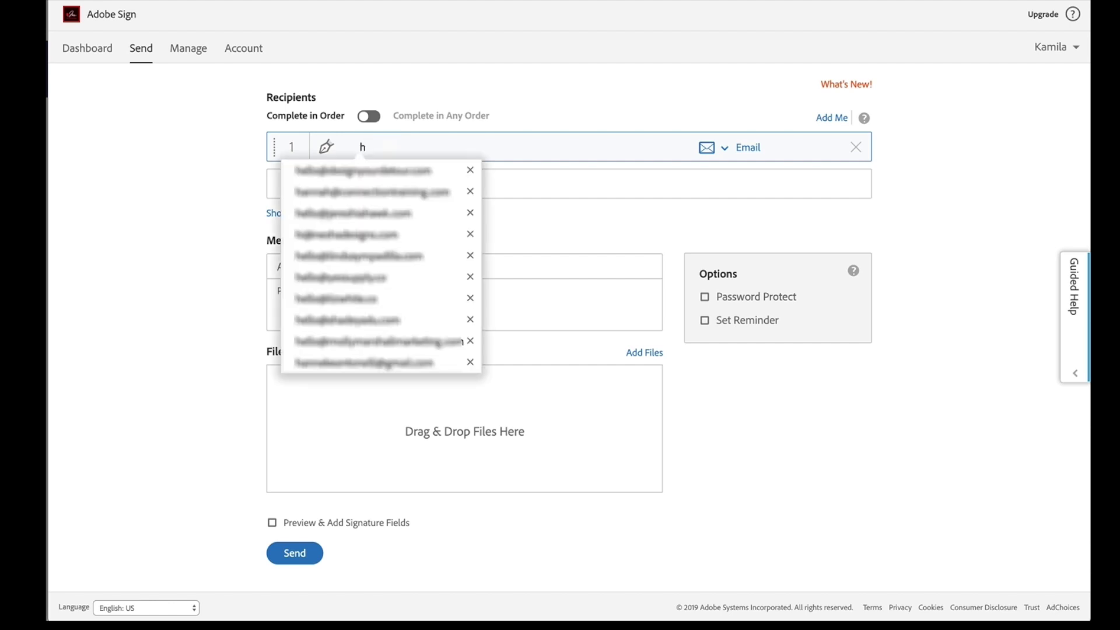
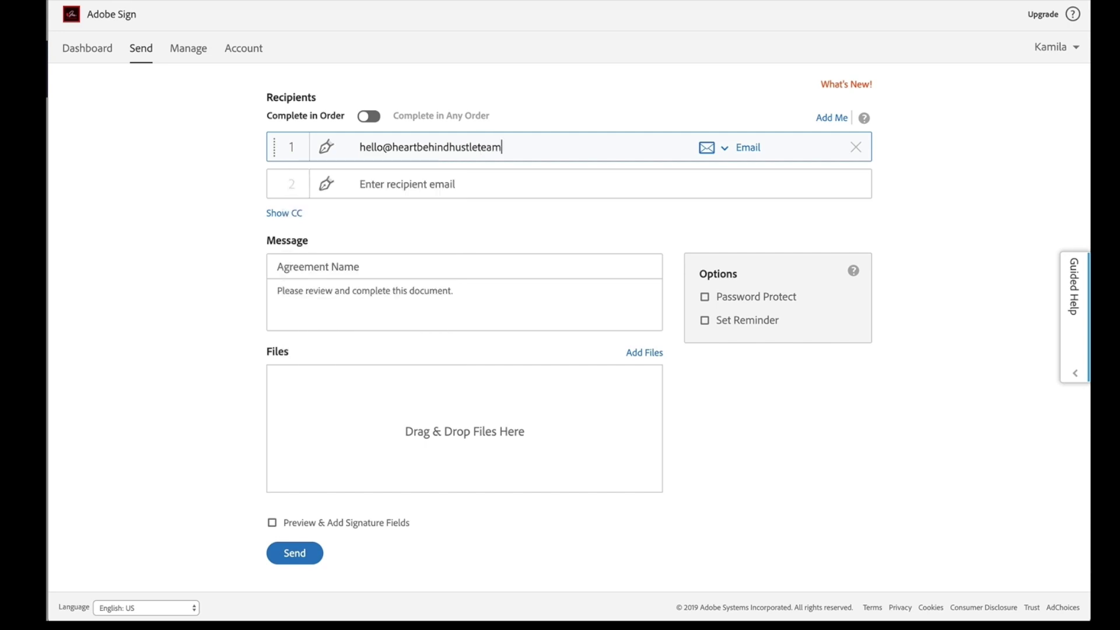
key("Tab")
left_click(583, 229)
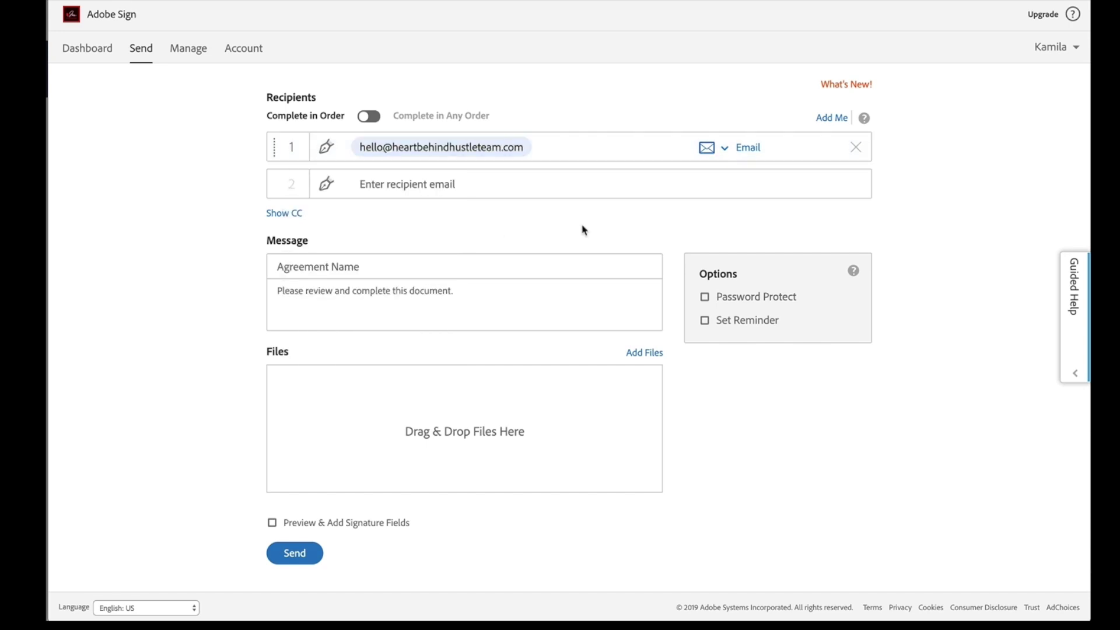
scroll(505, 196, "down", 1)
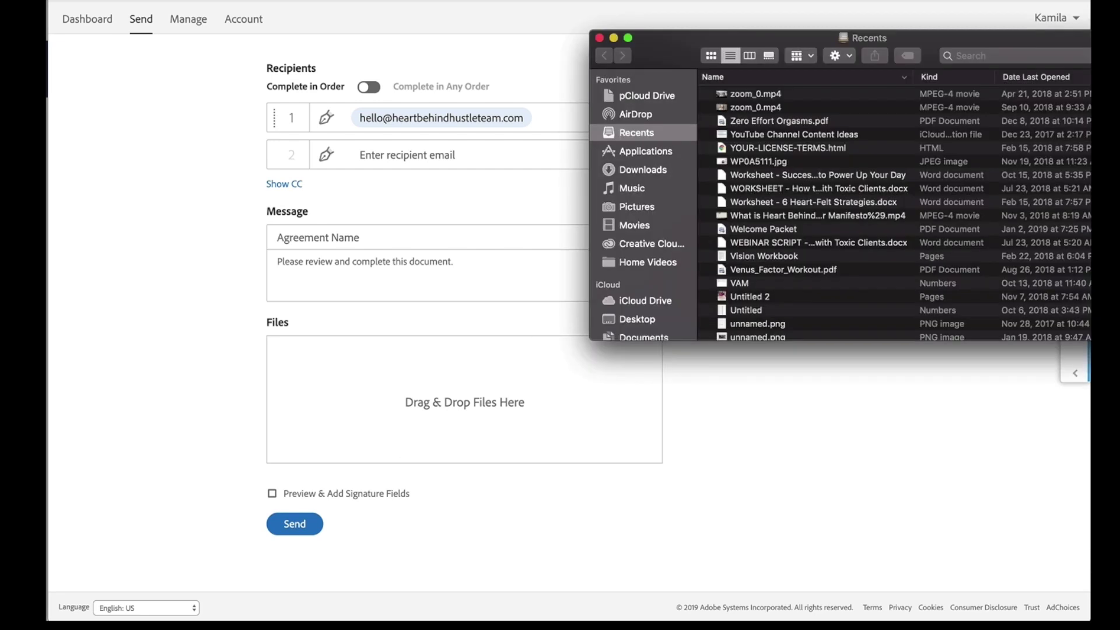
Step: Attach 'Client Service Agreement - Digital Marketing Consulting.pdf' from the Desktop folder
left_click(752, 316)
left_click_drag(1013, 186, 463, 353)
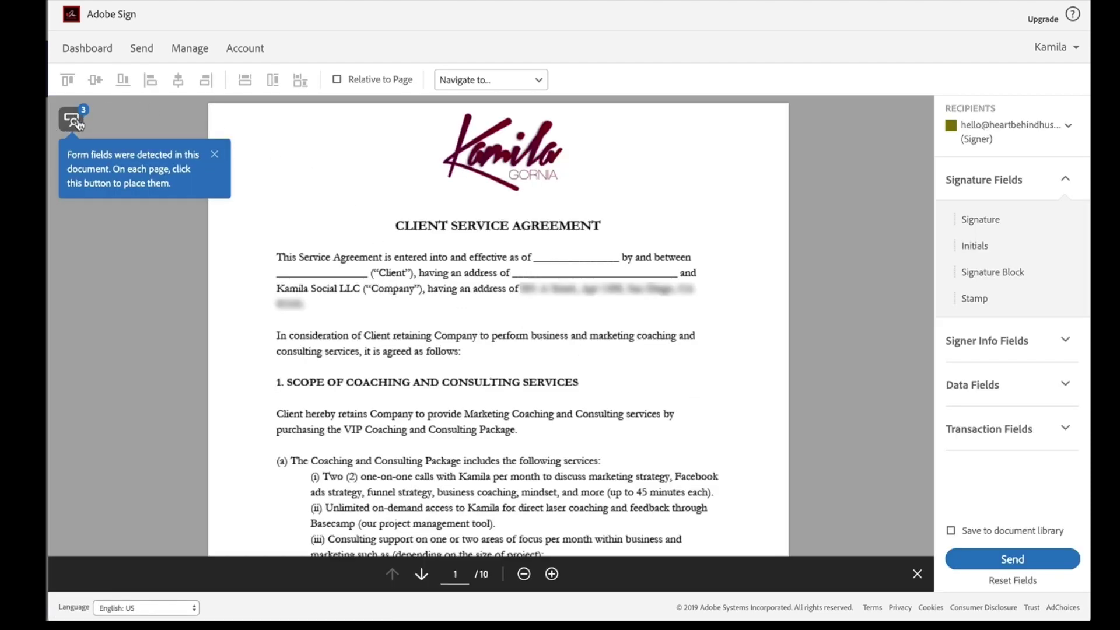
Step: Place page 1's detected fields and make effective date, client name and client address required
left_click(79, 125)
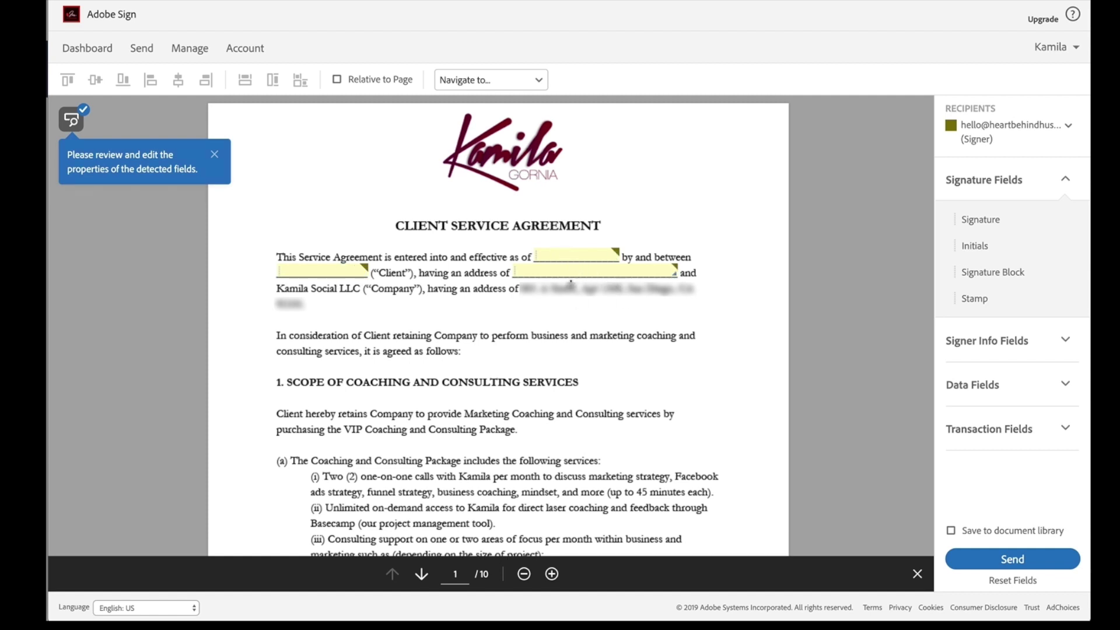
double_click(570, 255)
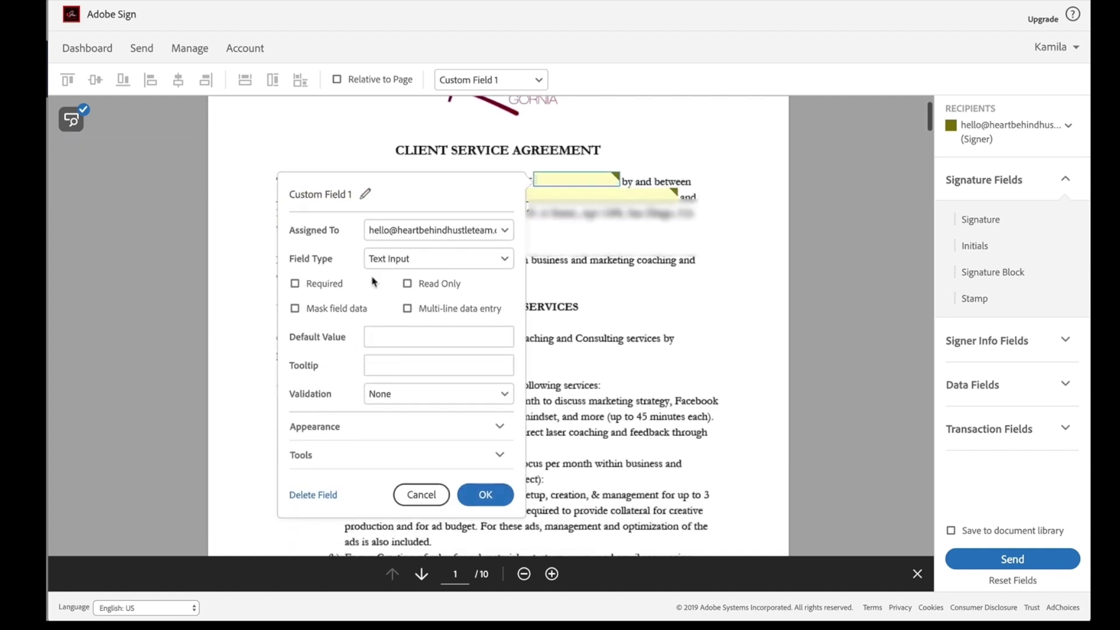
left_click(312, 284)
left_click(486, 494)
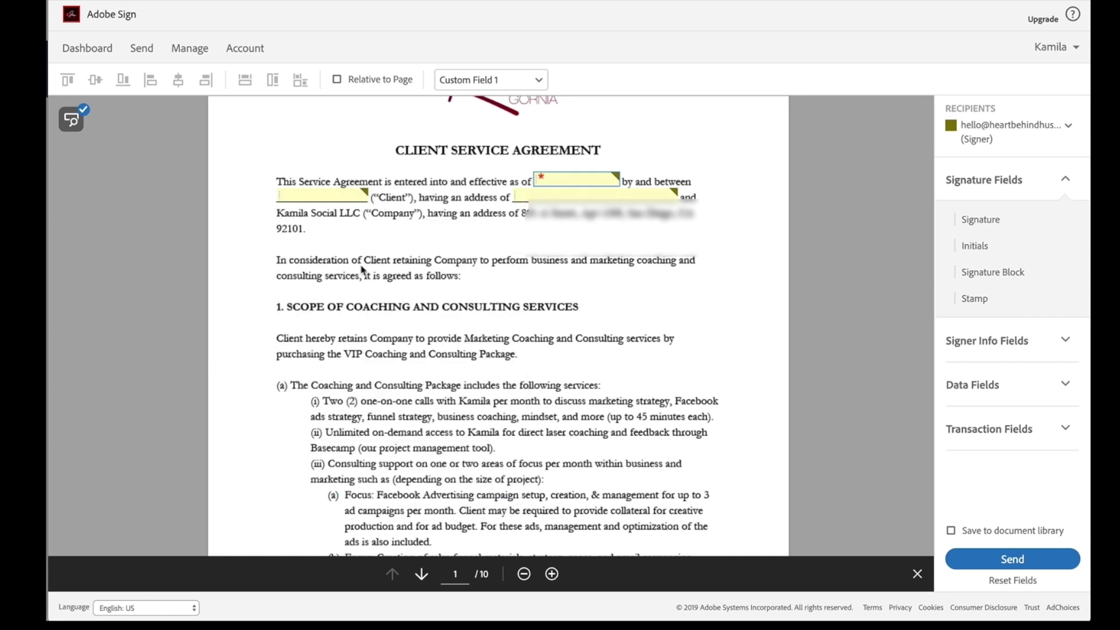
double_click(336, 194)
left_click(416, 300)
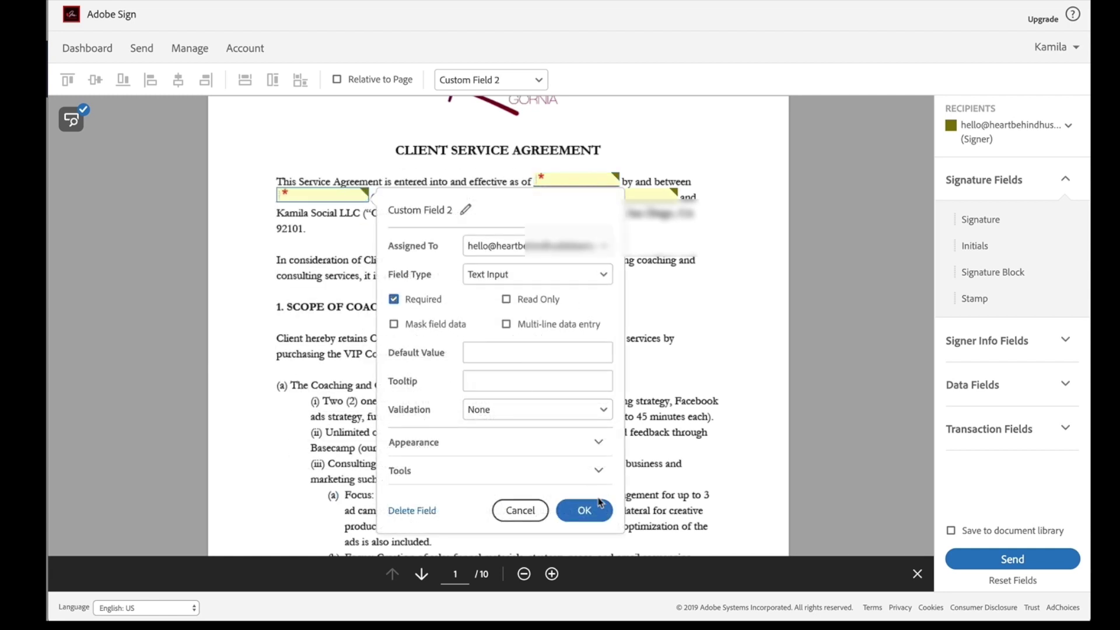
left_click(584, 510)
double_click(593, 195)
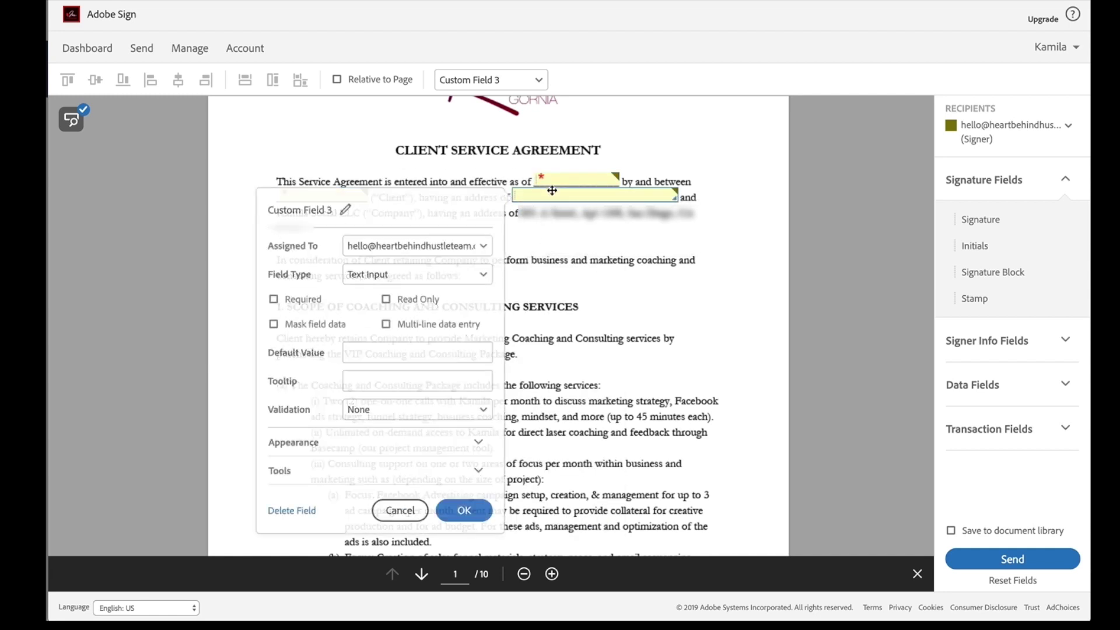
left_click(307, 306)
left_click(462, 511)
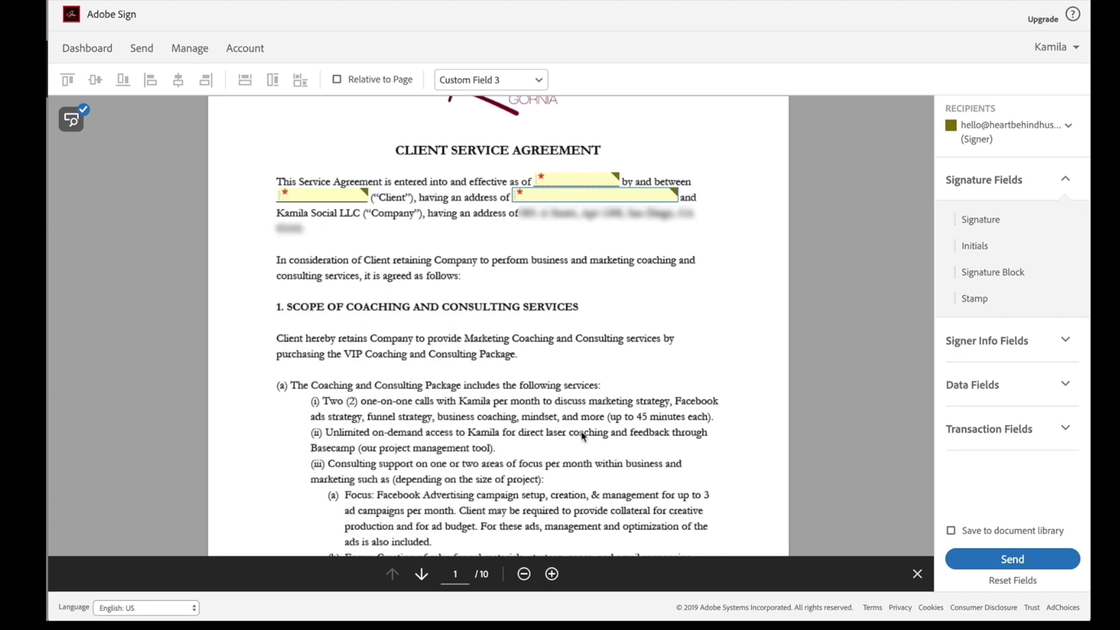
Step: Place the detected form fields on page 2's payment form
scroll(584, 435, "down", 15)
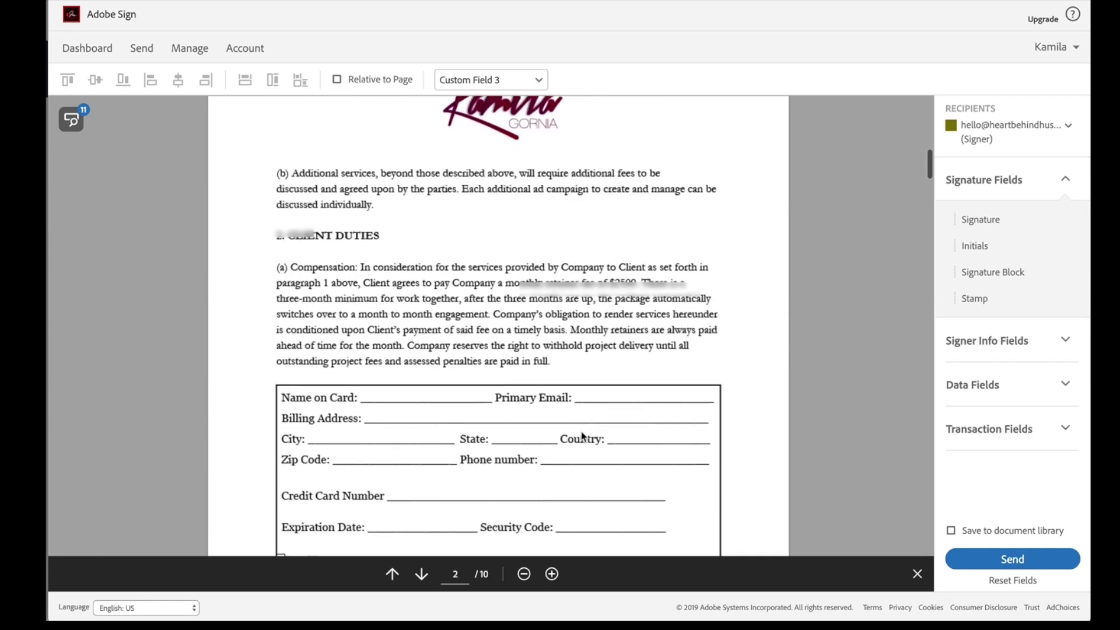
scroll(582, 402, "up", 8)
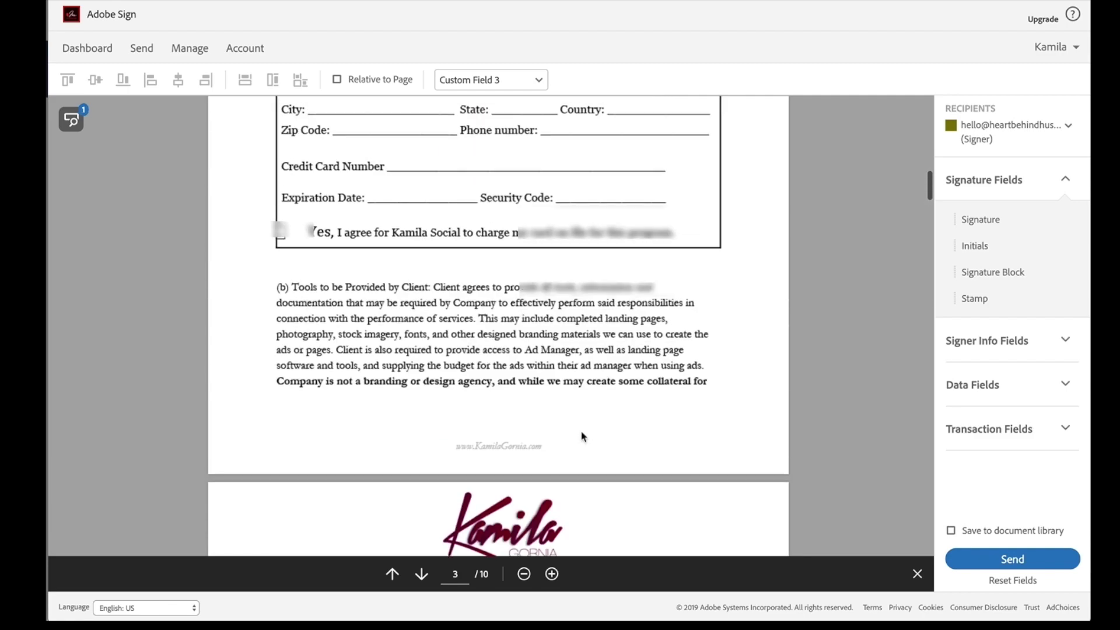
left_click(73, 121)
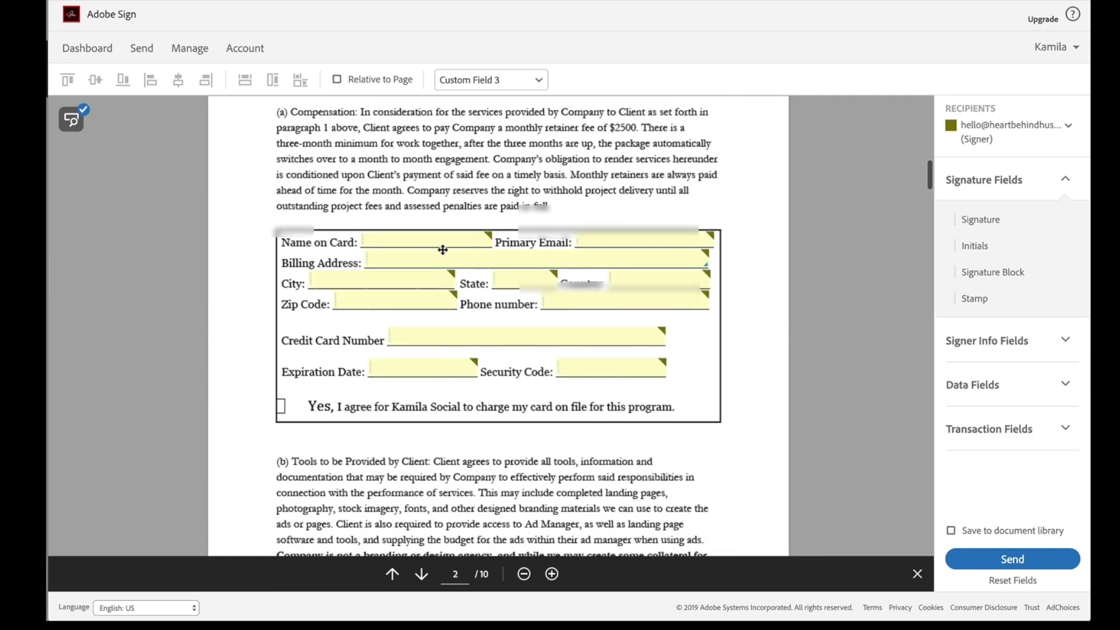
Step: Add a required checkbox beside page 2's Yes card-charge consent line
left_click(1014, 386)
left_click(997, 242)
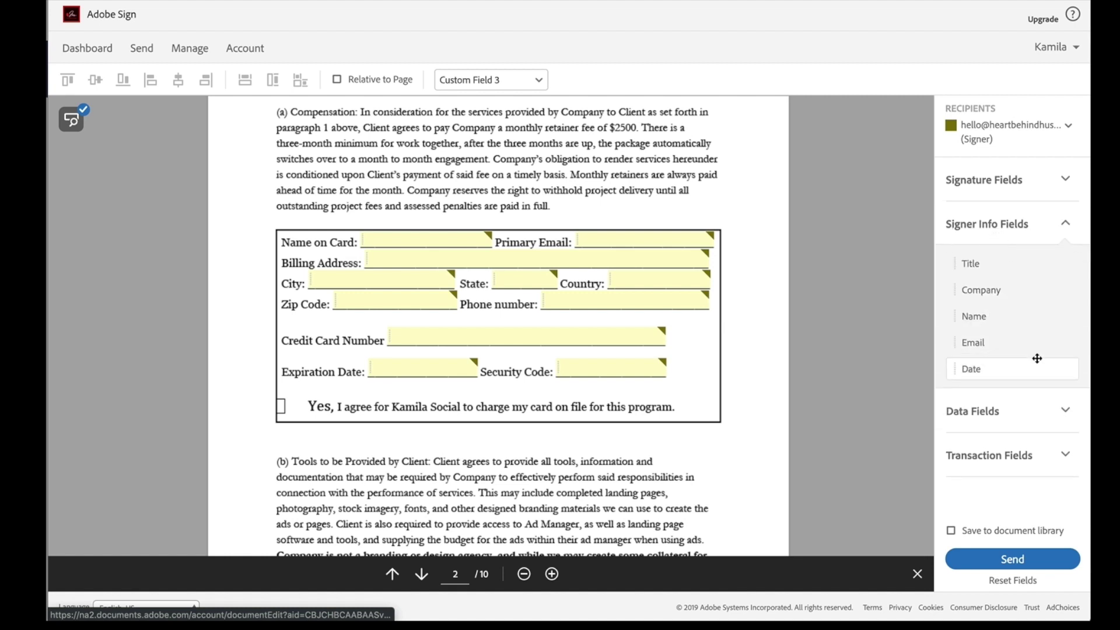
left_click(970, 407)
left_click_drag(982, 359, 284, 408)
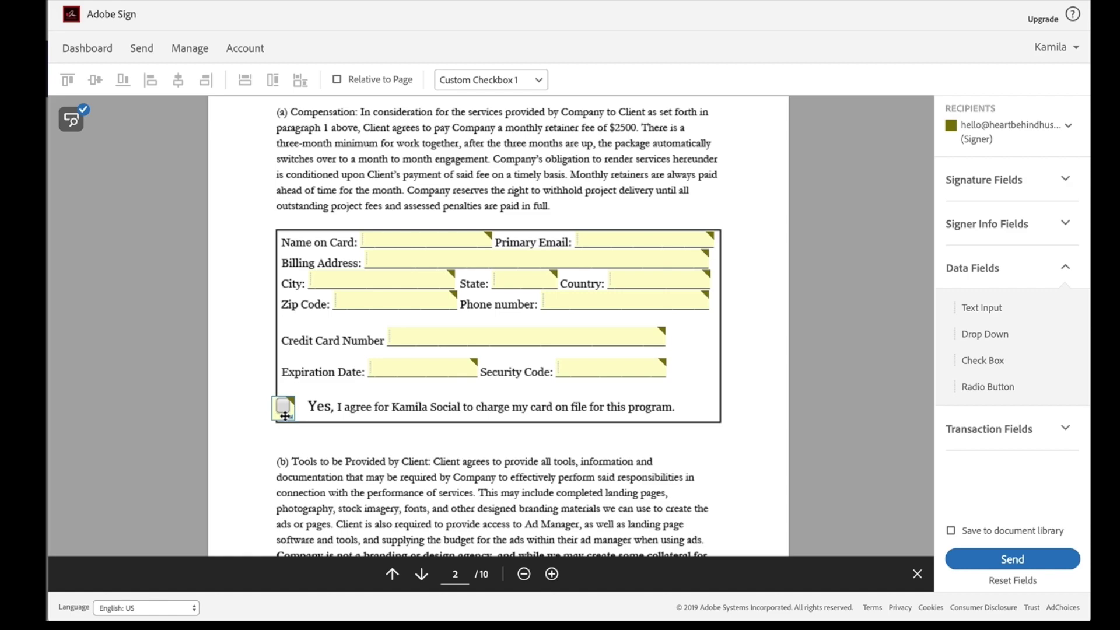
double_click(282, 406)
left_click(320, 297)
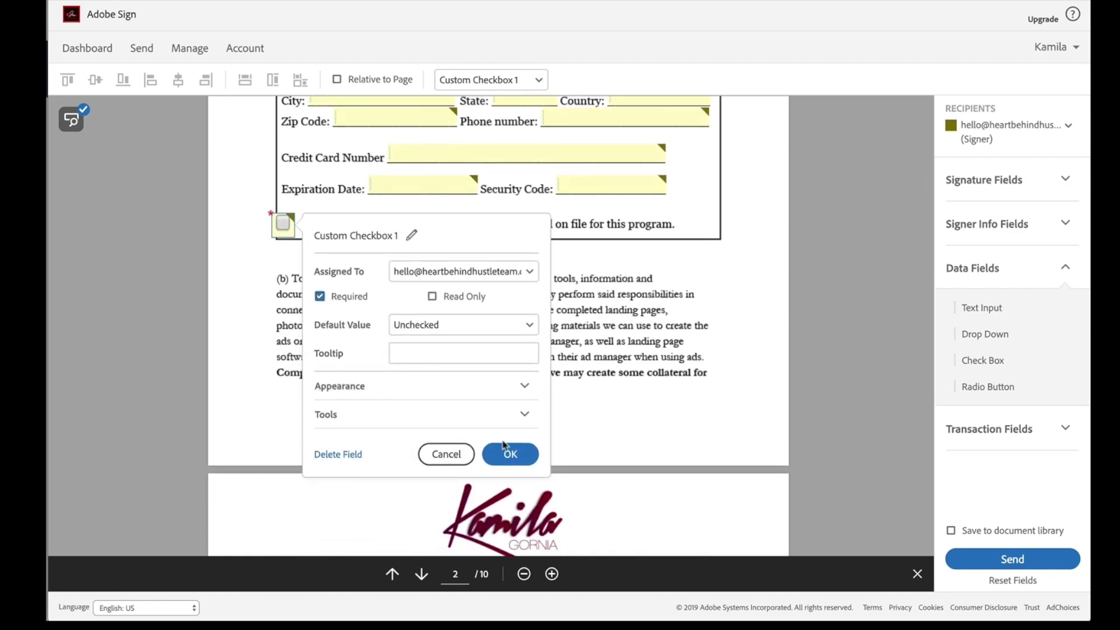
left_click(507, 453)
Step: Place detected fields on page 10's signature blocks for both parties
scroll(391, 404, "down", 20)
scroll(389, 403, "up", 4)
left_click(67, 124)
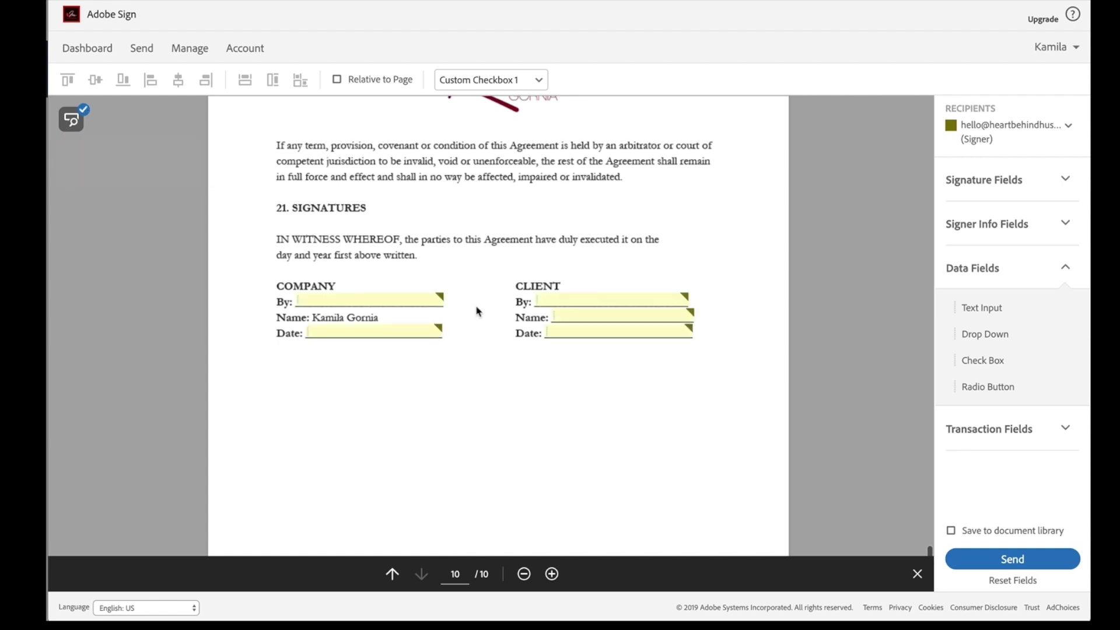
Step: Make the client By field a Signature and the client Date field a Date field
double_click(582, 296)
left_click(434, 259)
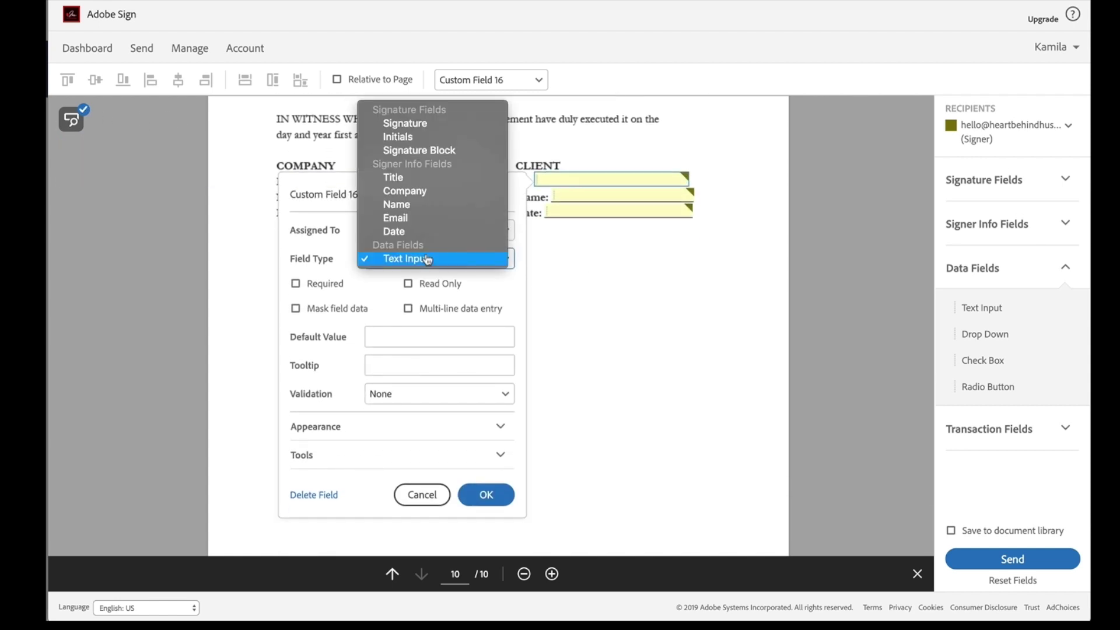
left_click(400, 121)
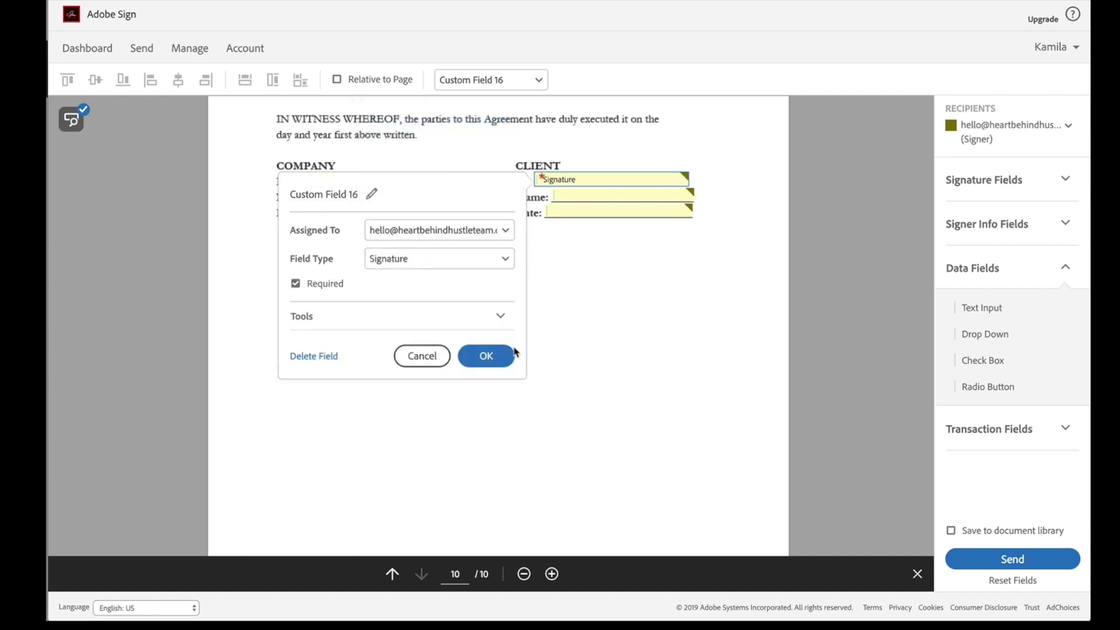
left_click(492, 354)
left_click(605, 194)
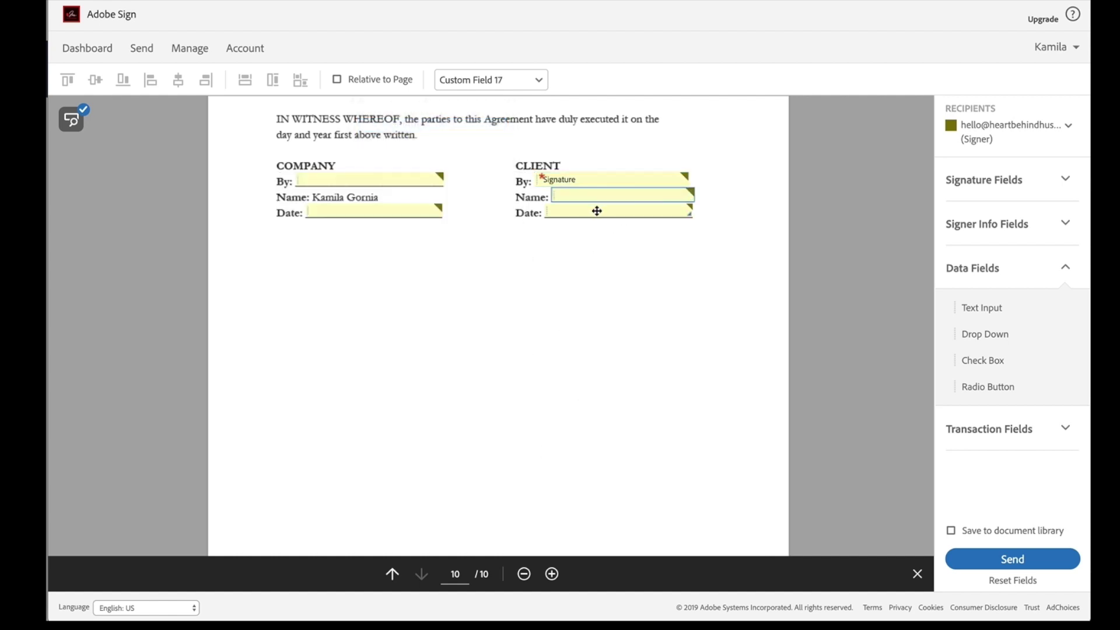
double_click(596, 209)
left_click(456, 290)
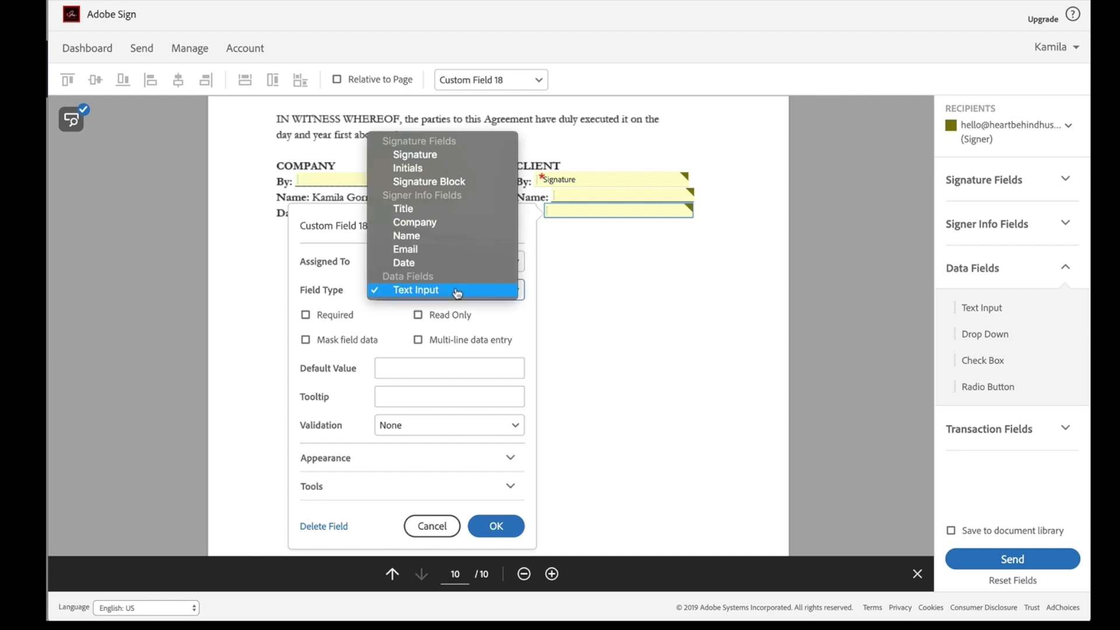
left_click(434, 260)
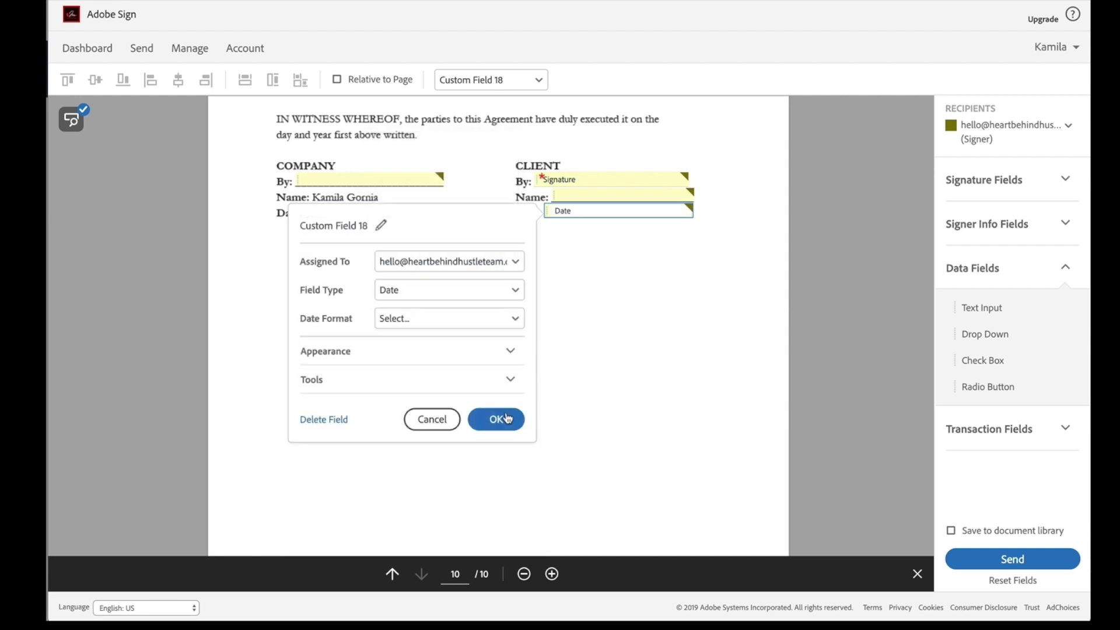
left_click(506, 417)
Step: Delete the company By field and assign company Date as a Text Input to Me (Prefill)
left_click(382, 181)
double_click(394, 178)
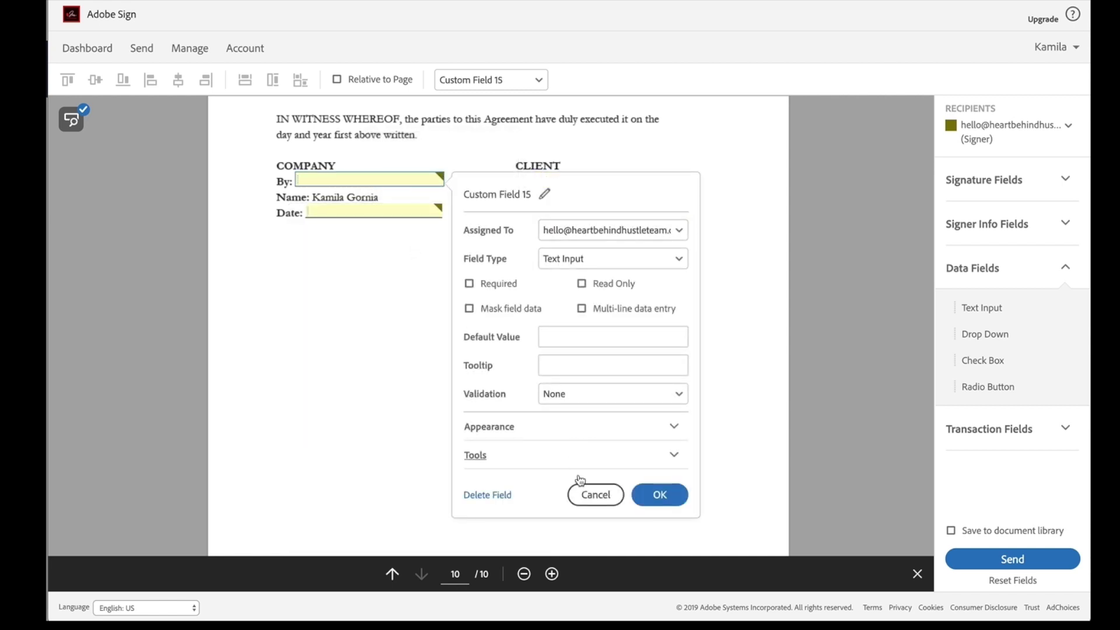
left_click(487, 493)
double_click(368, 208)
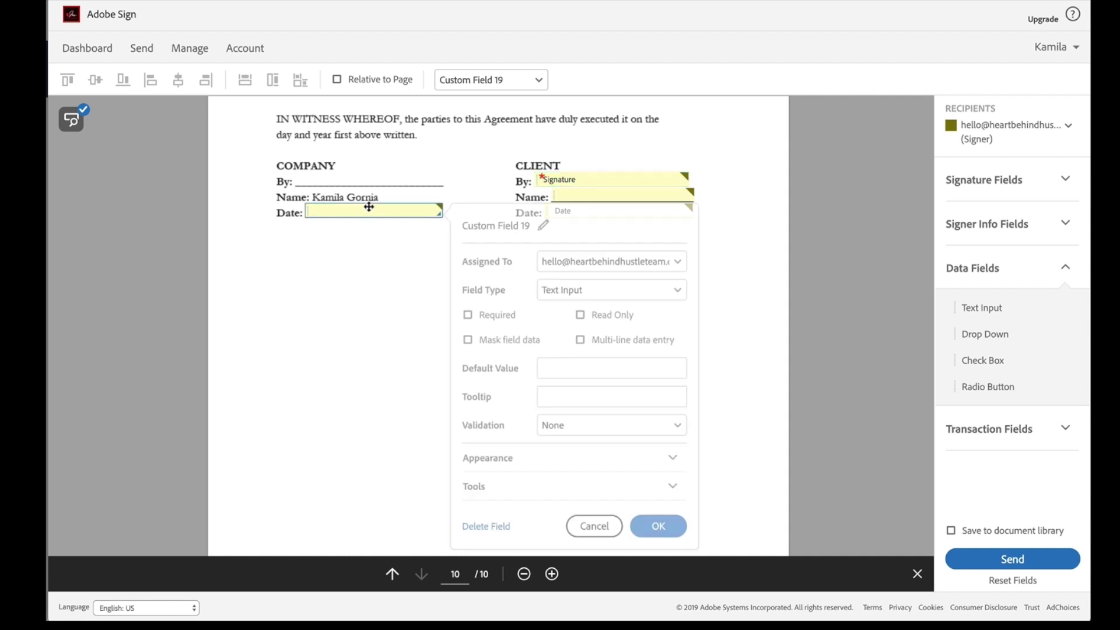
left_click(601, 261)
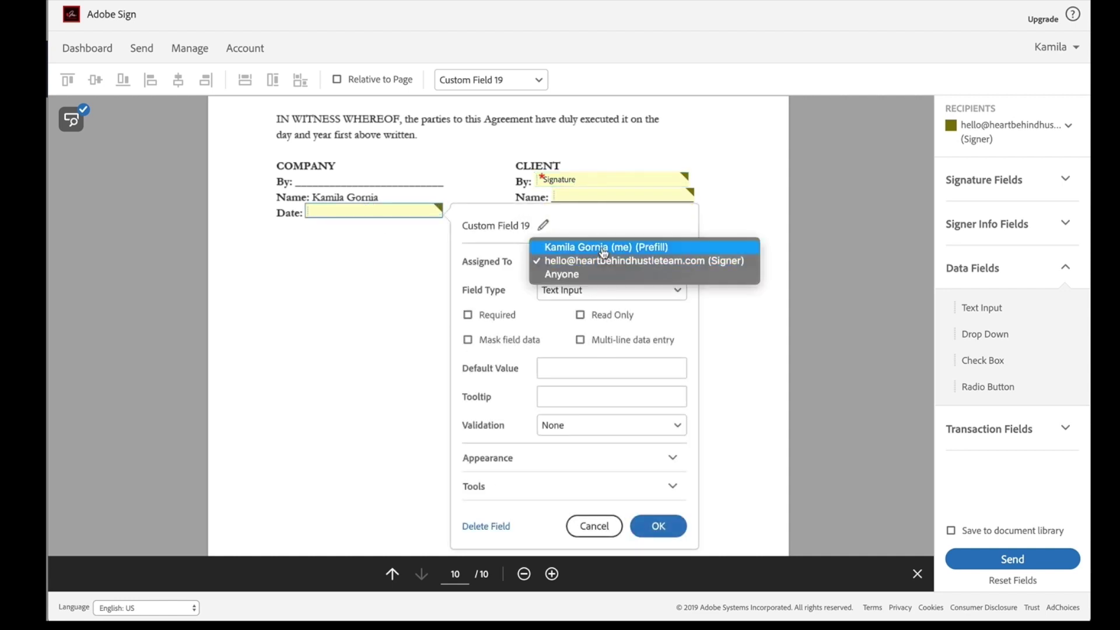
left_click(551, 245)
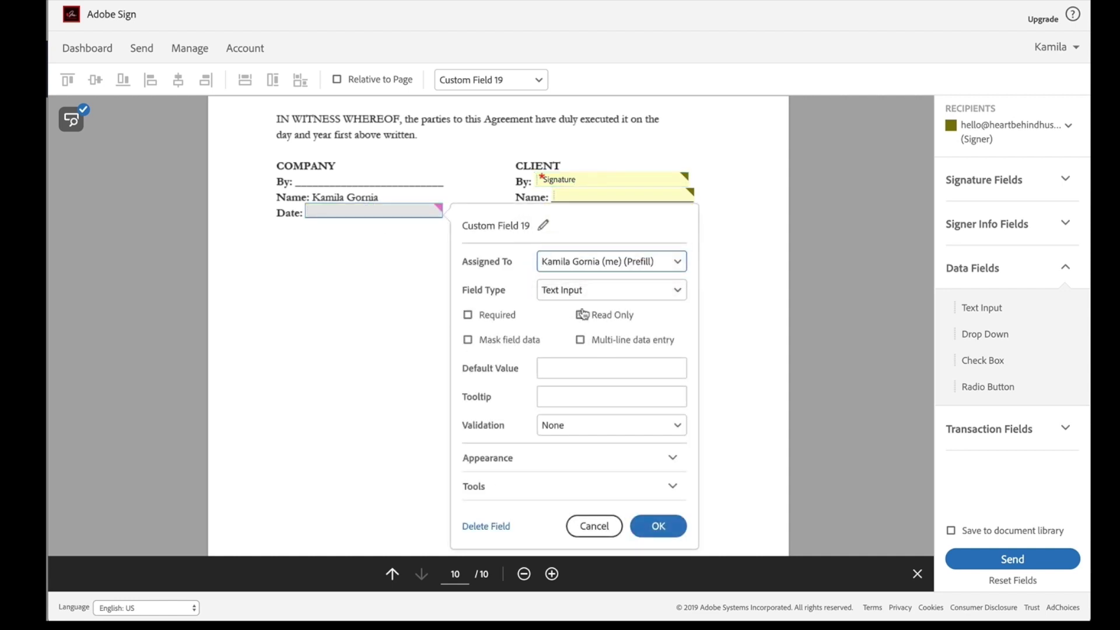
left_click(547, 296)
left_click(551, 292)
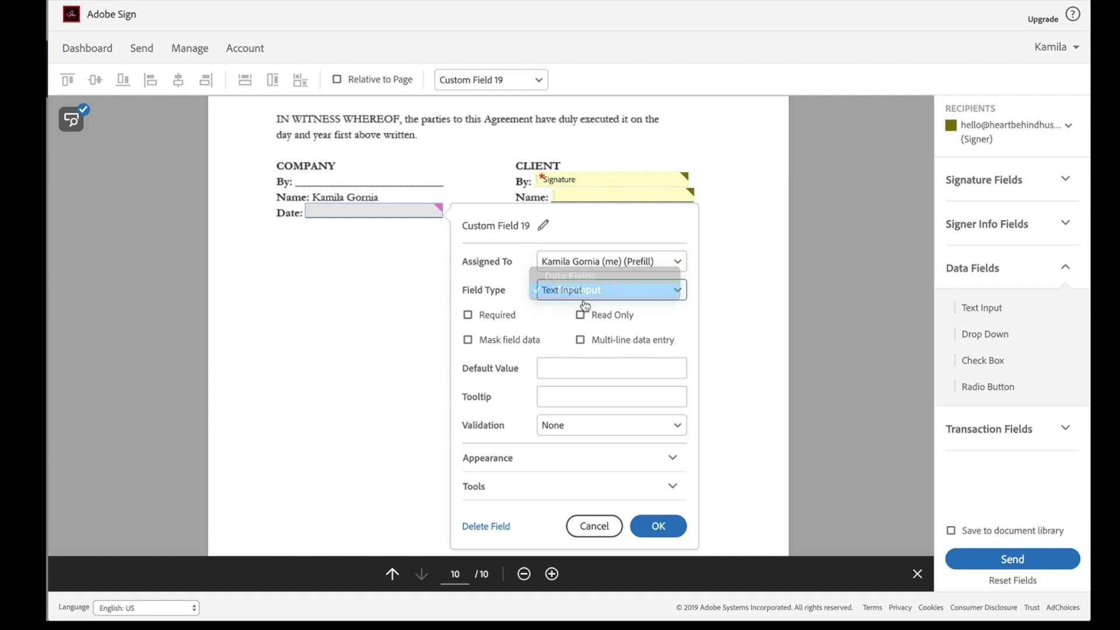
left_click(659, 526)
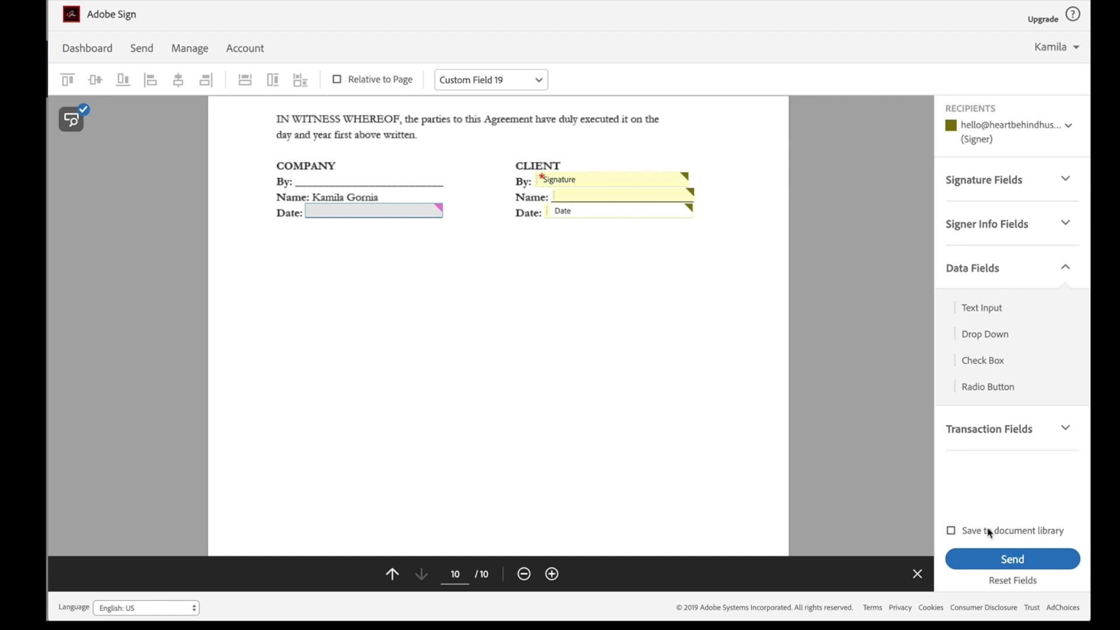
Step: Send the agreement without reviewing detected fields, saving it to the document library
left_click(1021, 552)
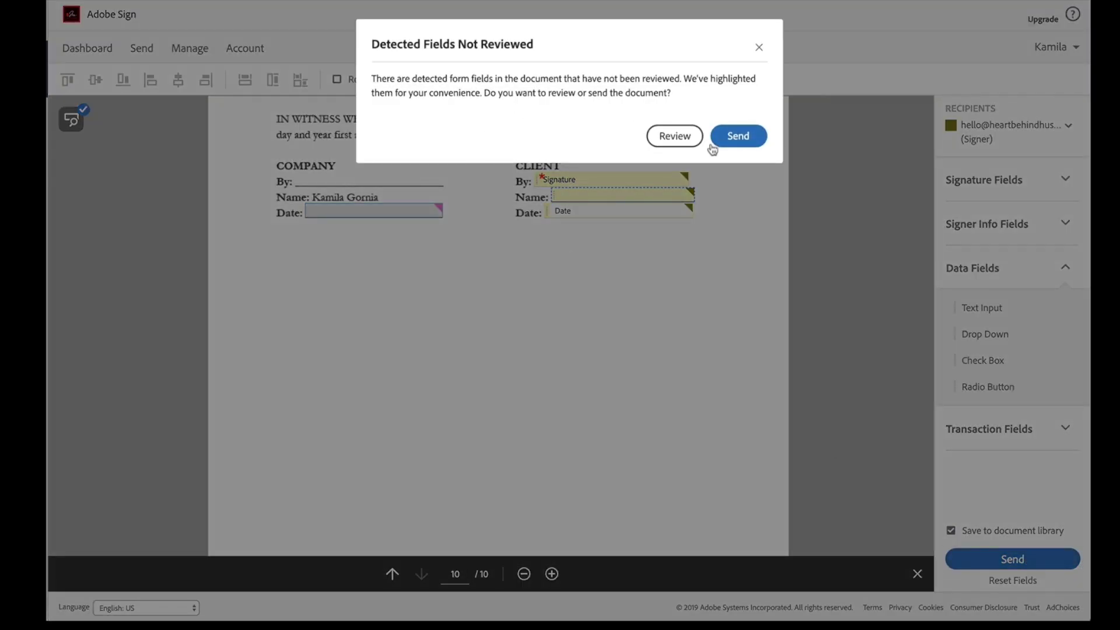
left_click(735, 140)
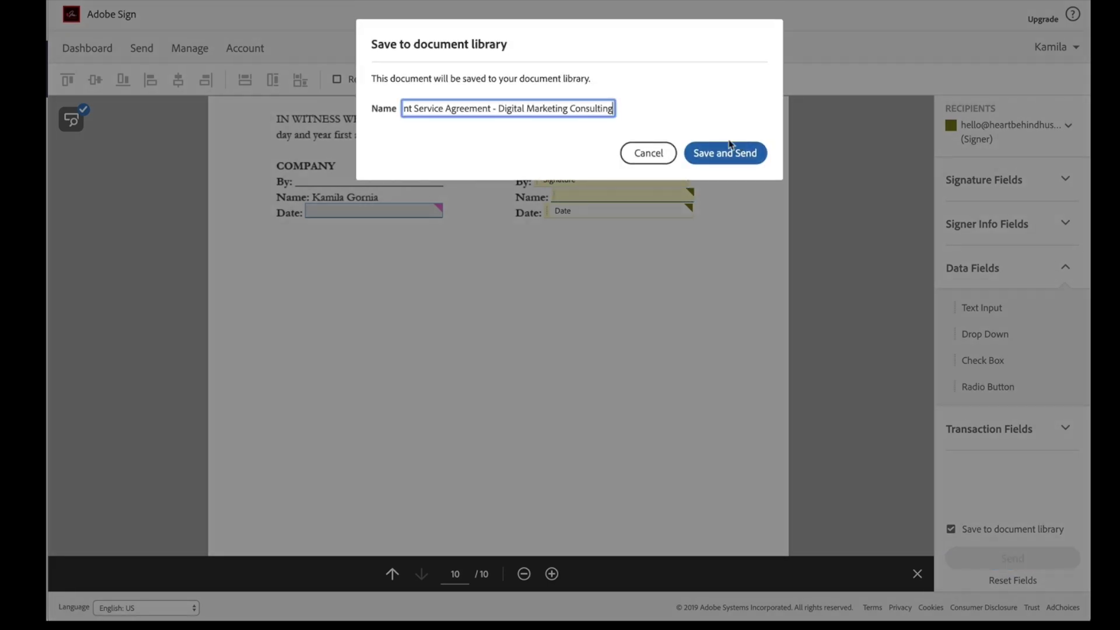
left_click(665, 161)
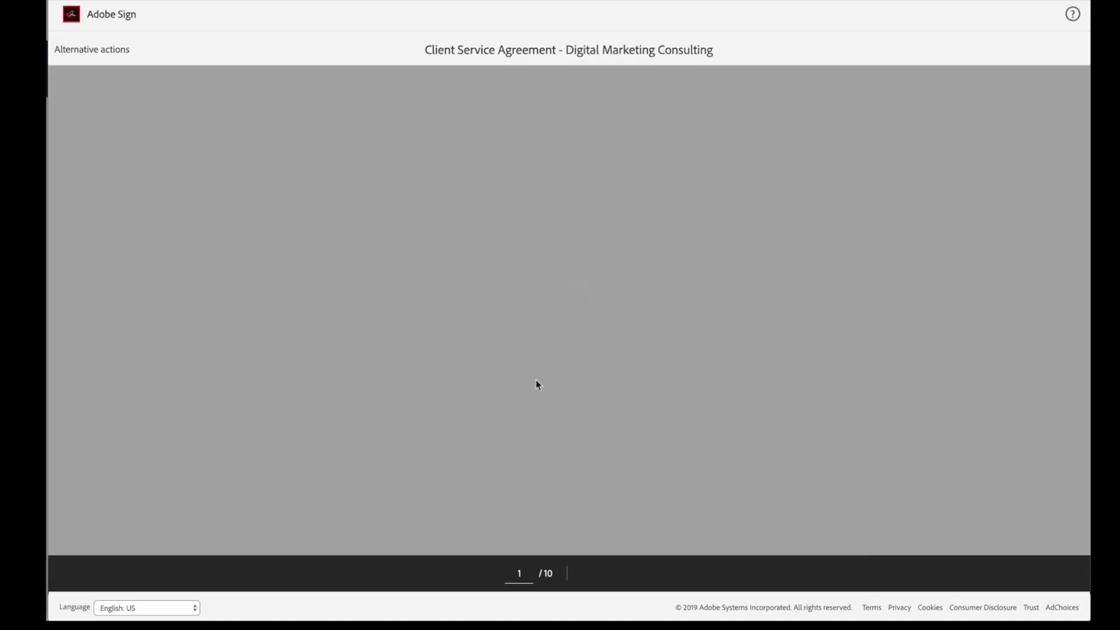
Step: Prefill the company Date field with 'May 17 2019'
scroll(550, 388, "down", 20)
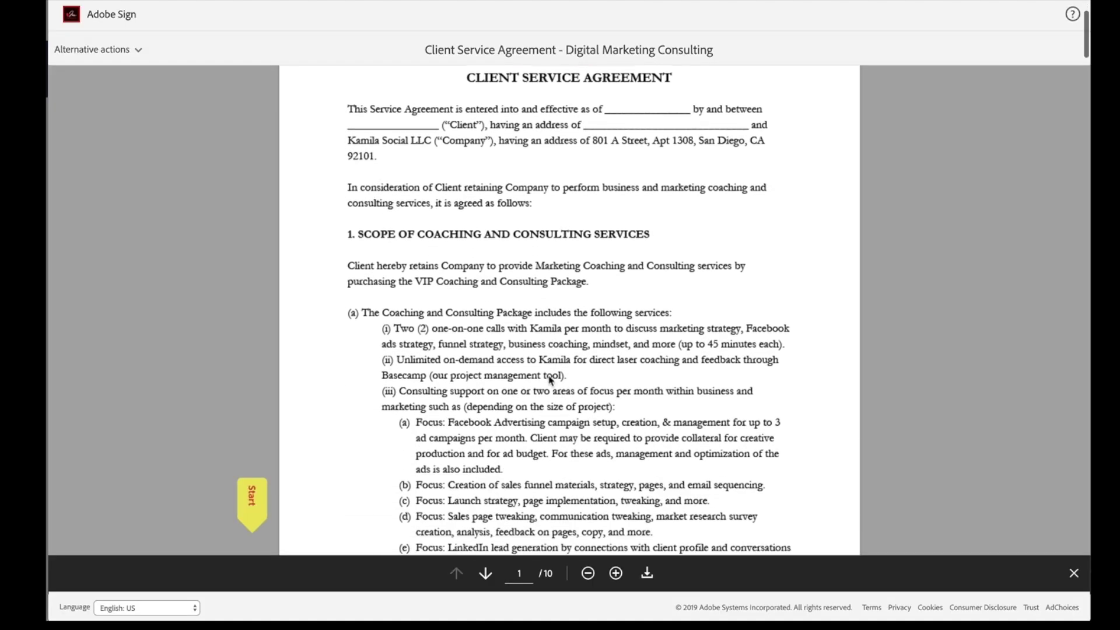
left_click(254, 503)
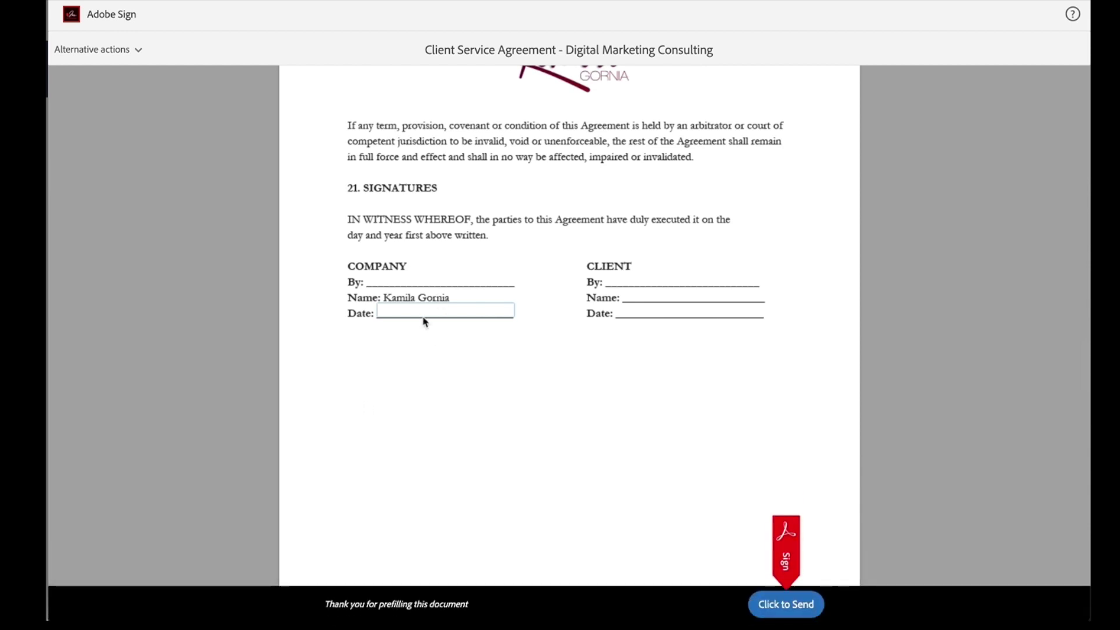
type("May 17 2019")
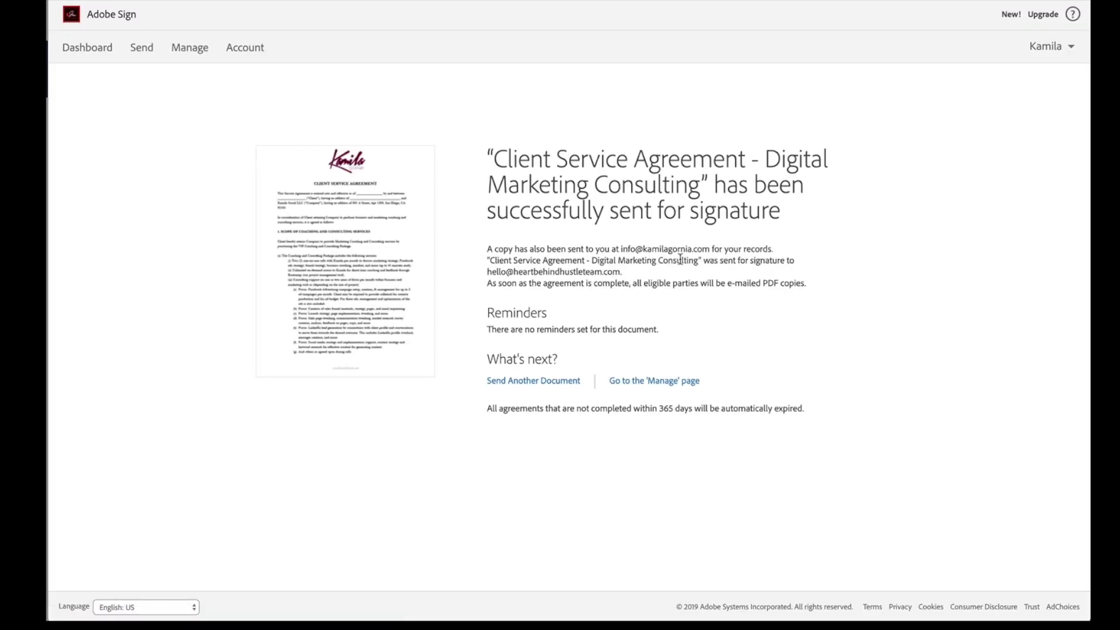
Step: On the Manage page, collapse Out for Signature, Signed and Canceled/Declined to reveal Library Templates
left_click(193, 50)
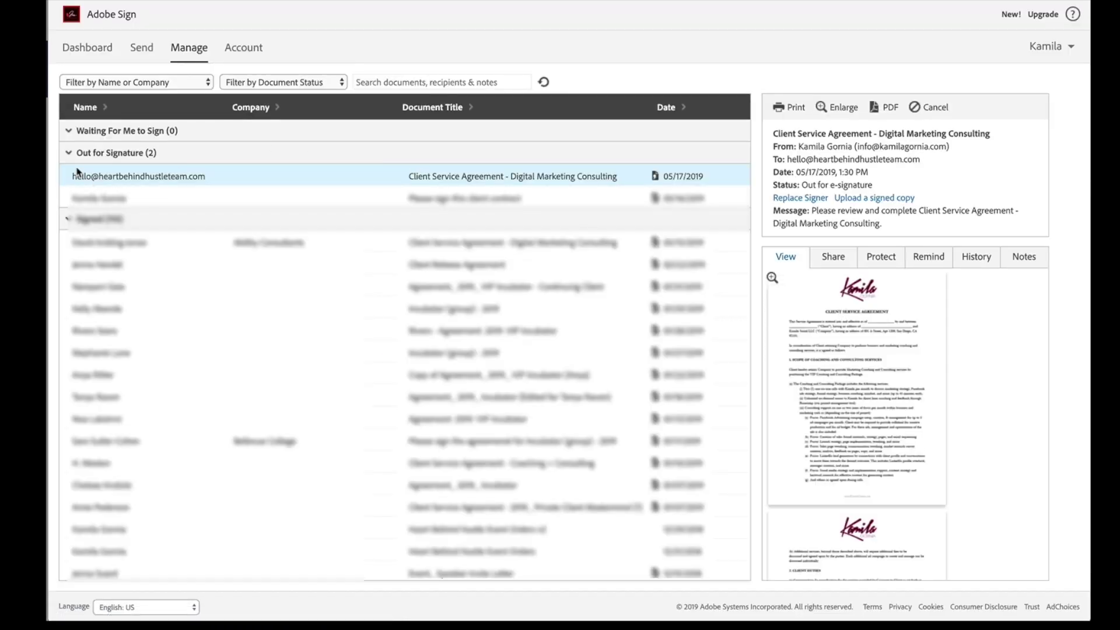
left_click(69, 155)
left_click(69, 175)
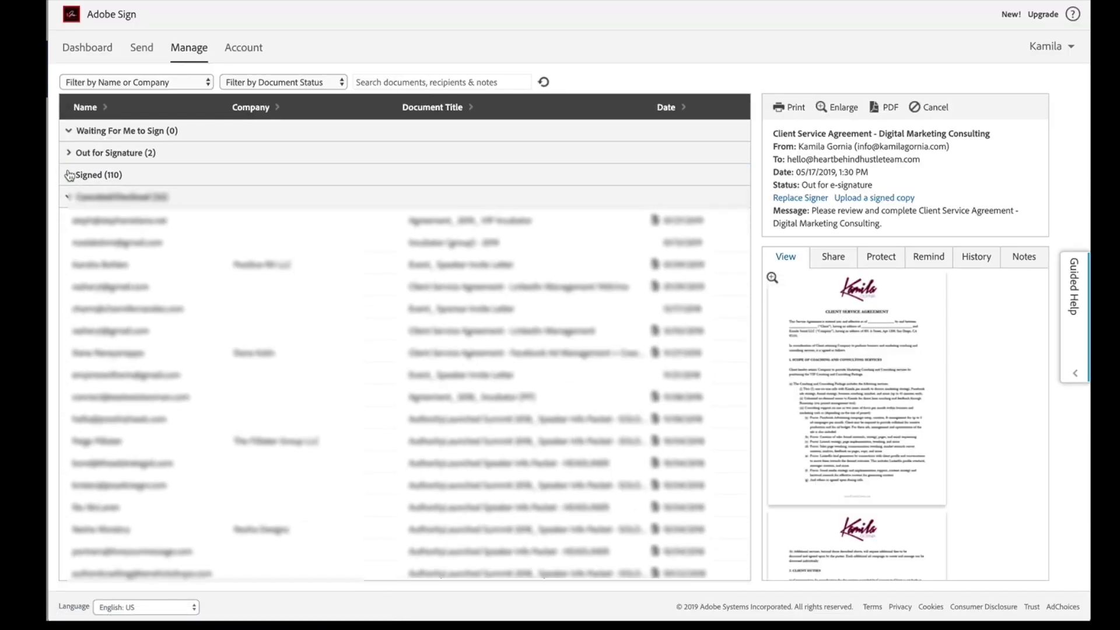
left_click(69, 198)
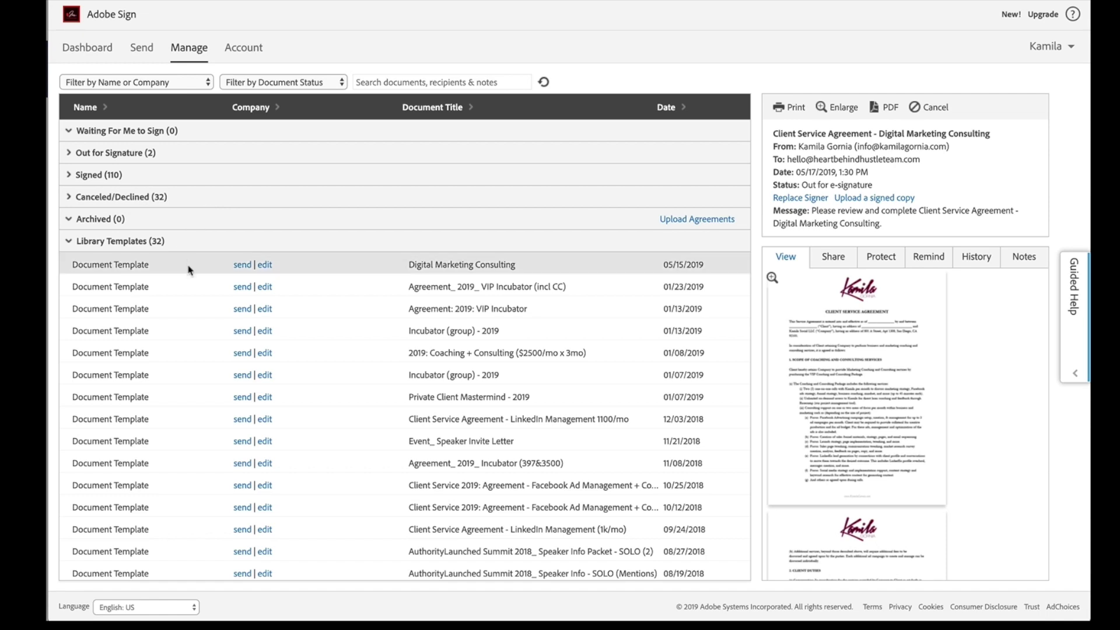
Step: Start a new send from the Digital Marketing Consulting library template
scroll(187, 268, "down", 6)
scroll(189, 268, "up", 3)
scroll(187, 270, "up", 4)
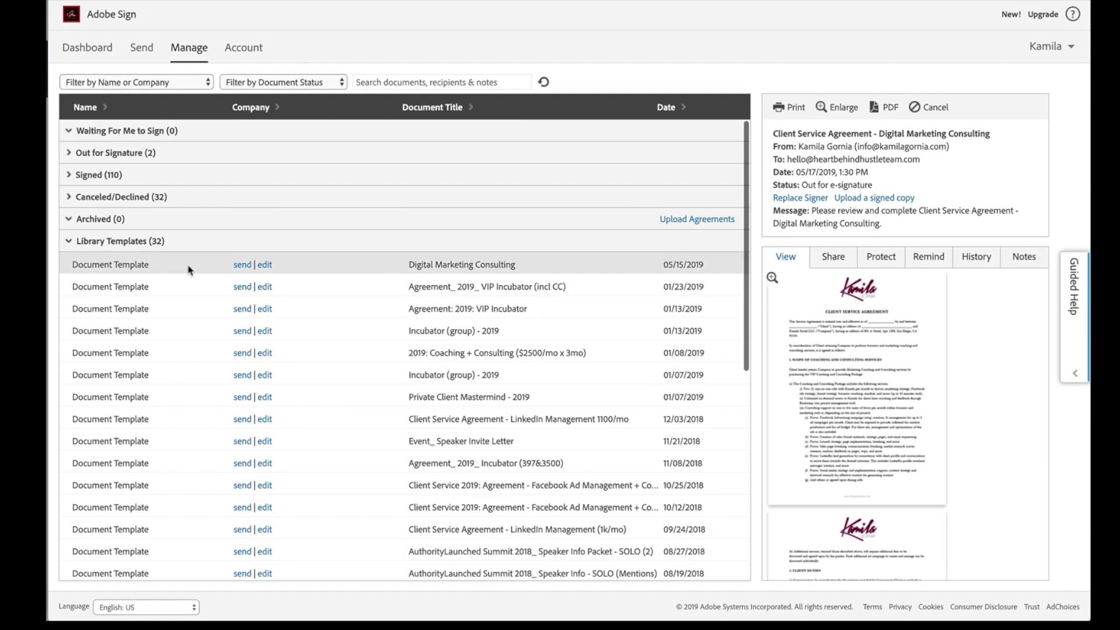
scroll(188, 269, "down", 8)
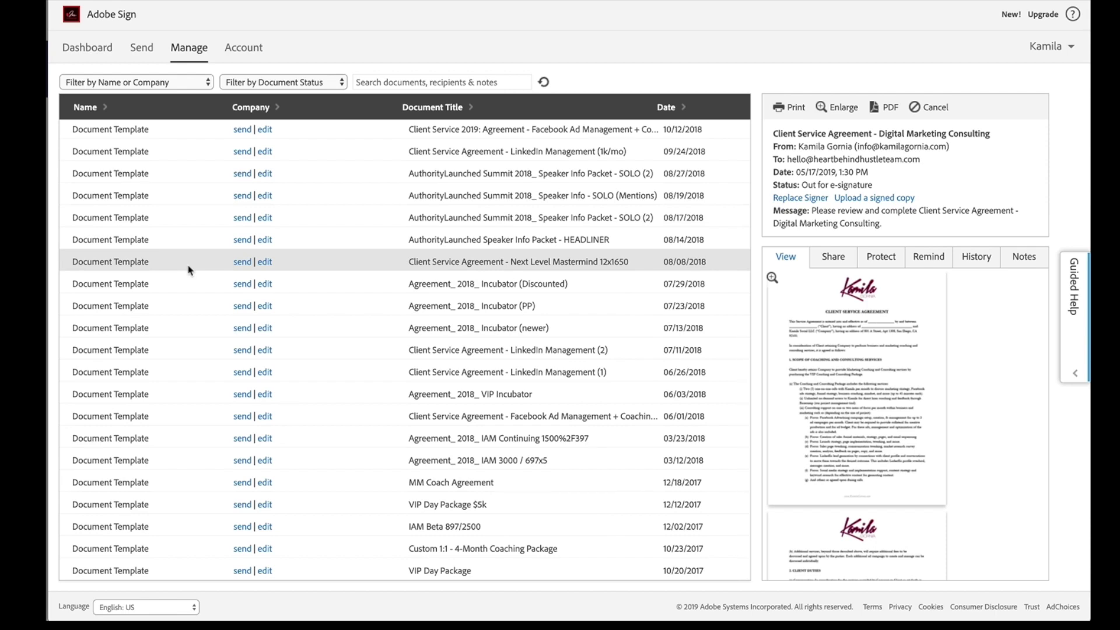
scroll(330, 257, "up", 5)
scroll(330, 259, "down", 3)
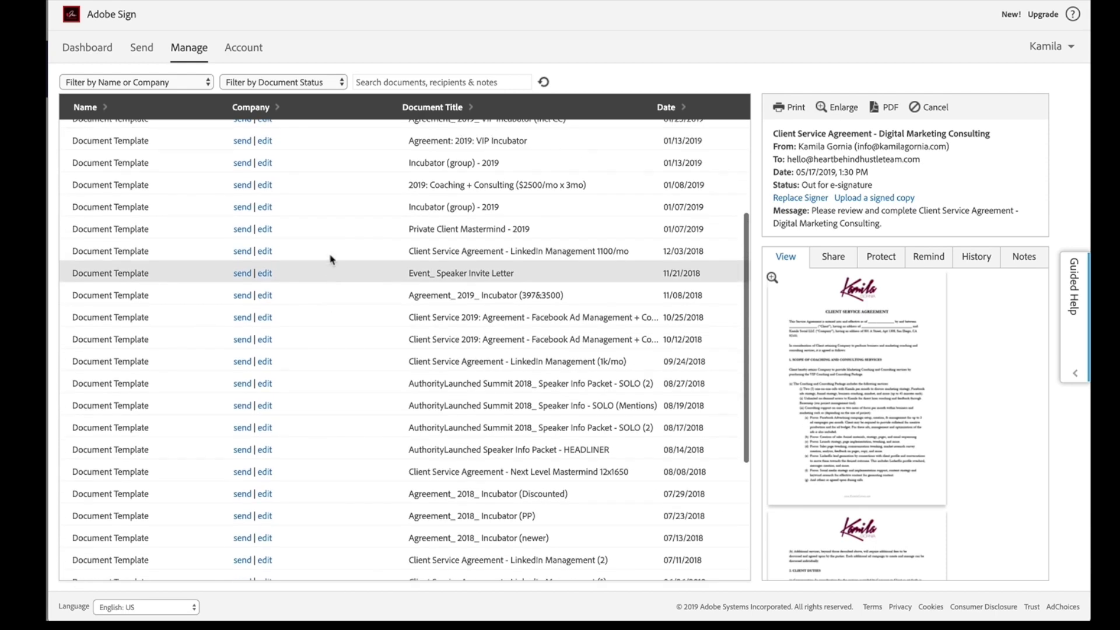
scroll(330, 259, "up", 3)
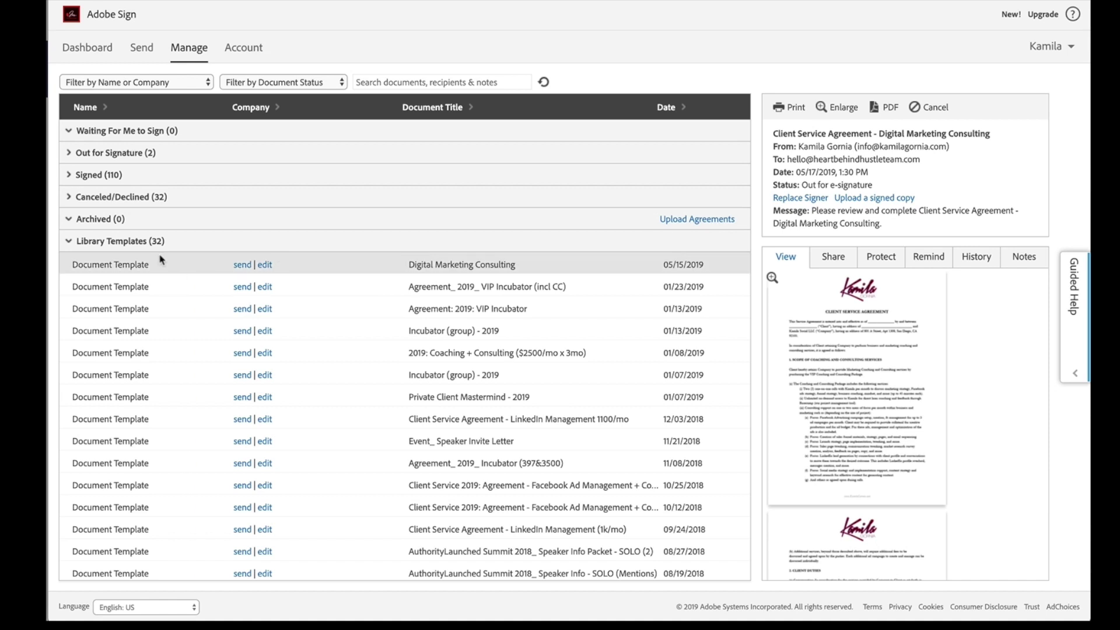
left_click(243, 266)
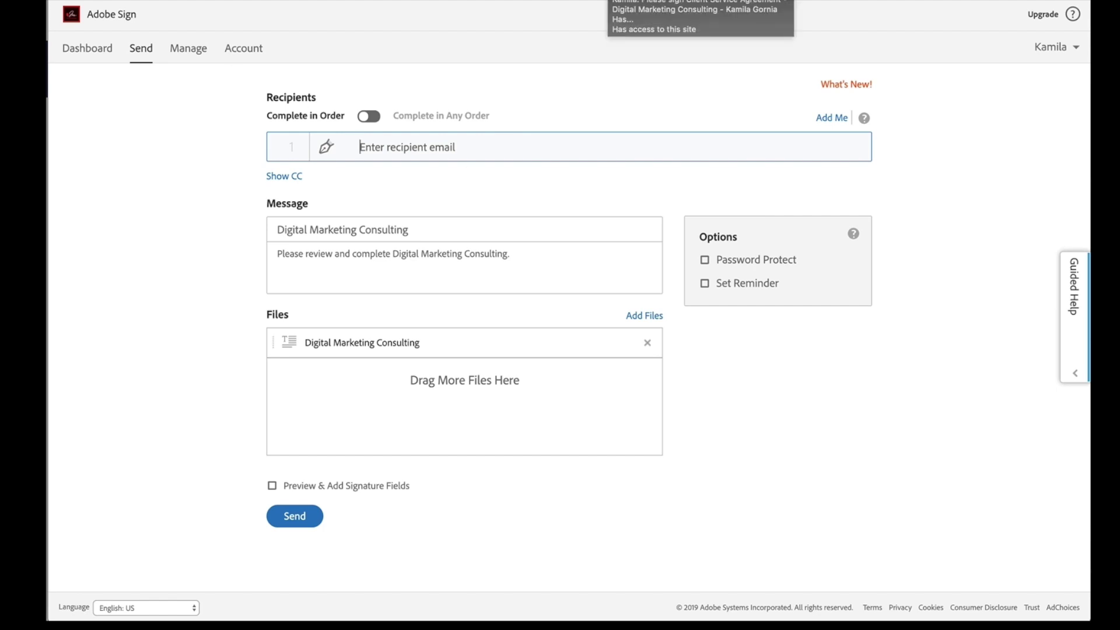
Step: Sign out the sender and open the Client Service Agreement from the e-mail's review-and-sign link
left_click(1055, 47)
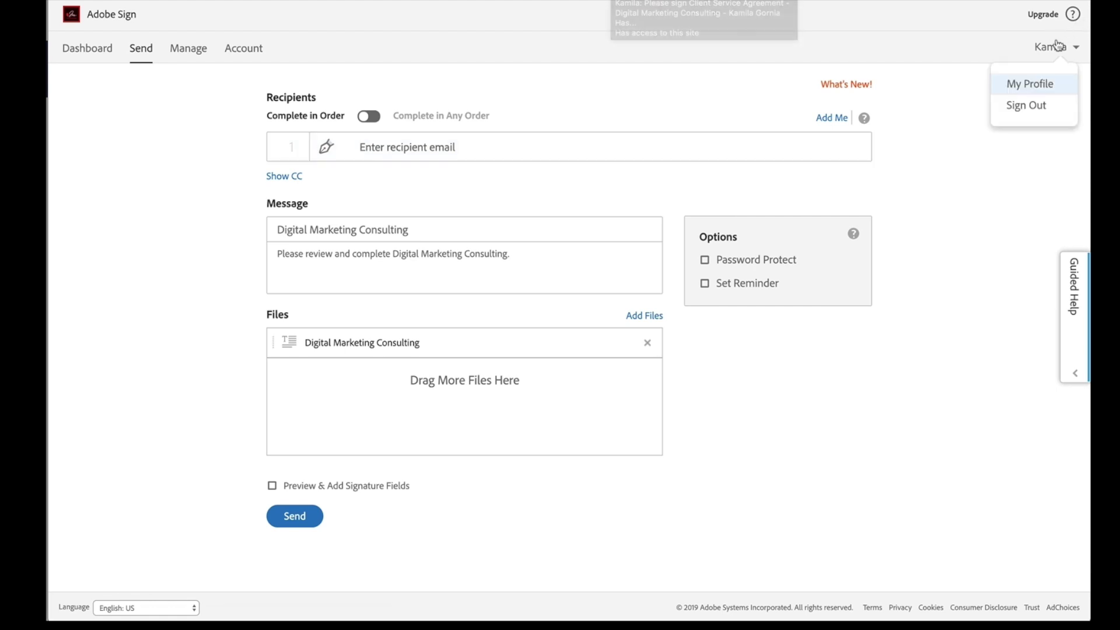
left_click(1054, 46)
triple_click(1054, 46)
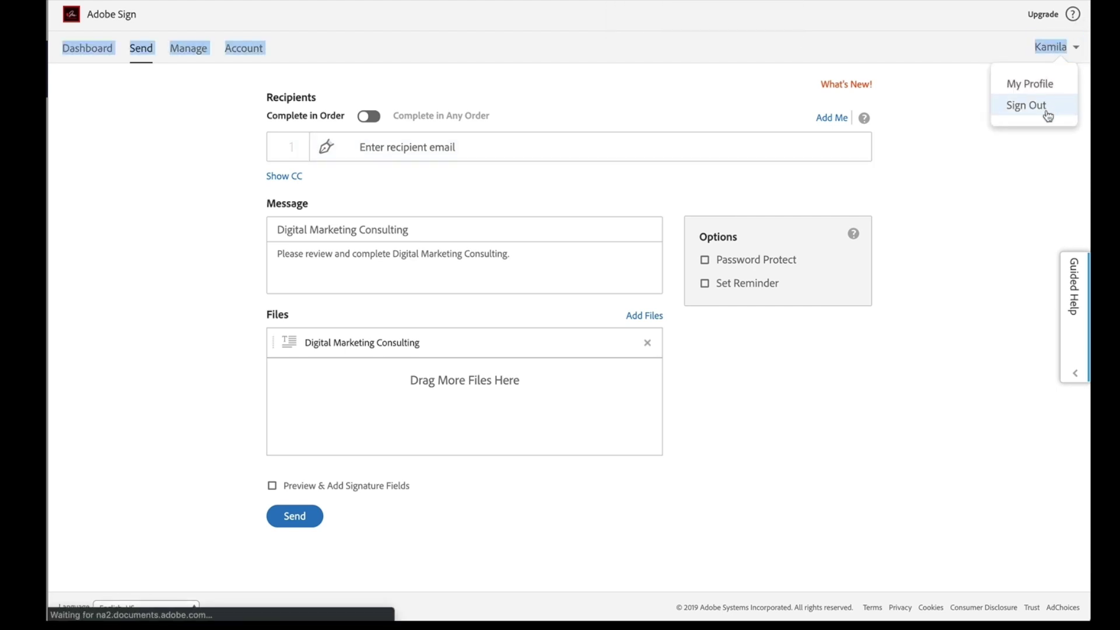
left_click(1048, 116)
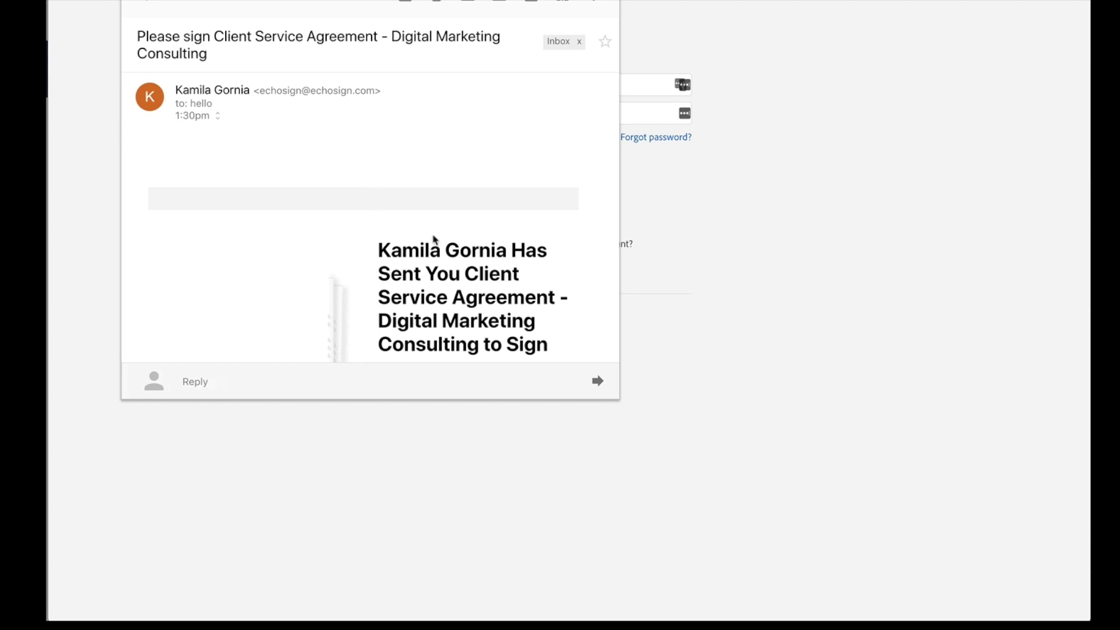
scroll(435, 239, "down", 5)
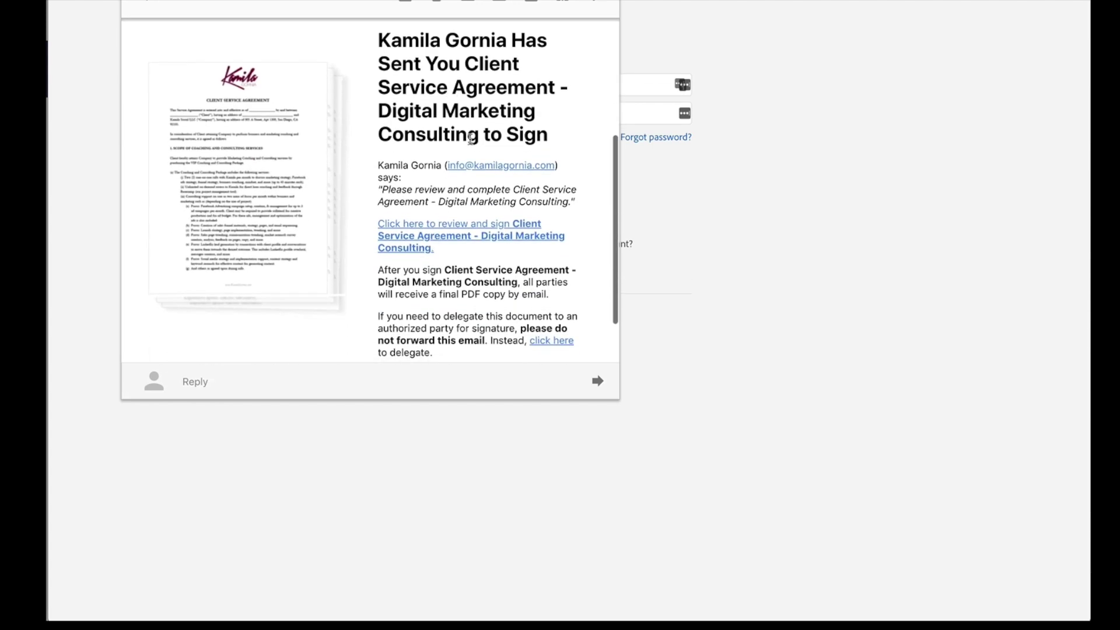
left_click(477, 227)
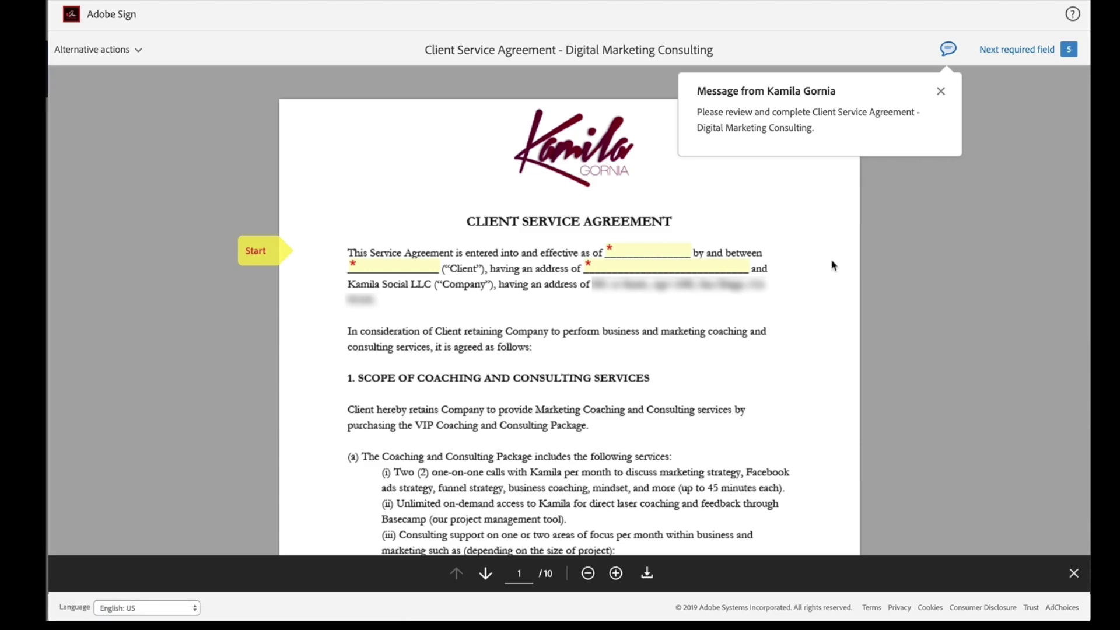
Step: Dismiss the sender's message and open the client's signature field on page 10
left_click(941, 93)
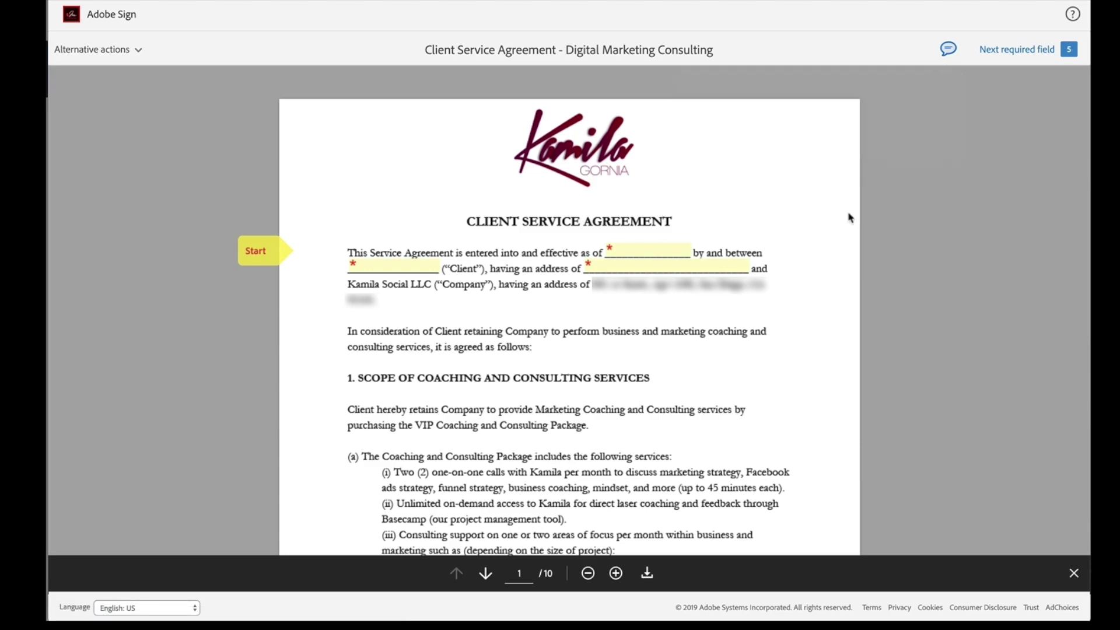
scroll(828, 236, "down", 20)
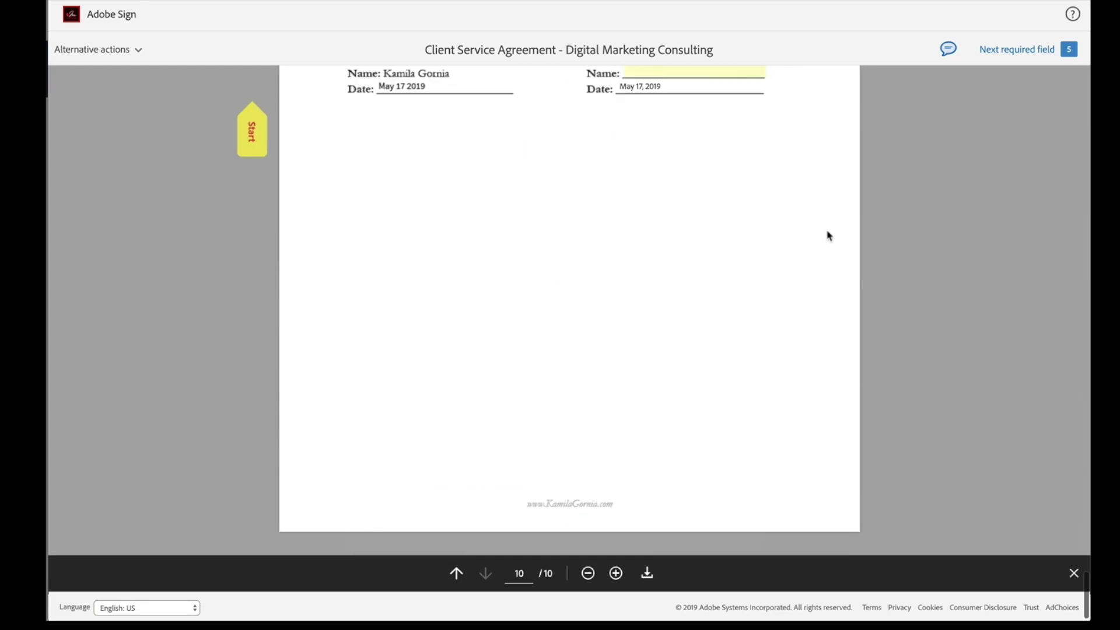
scroll(829, 236, "up", 15)
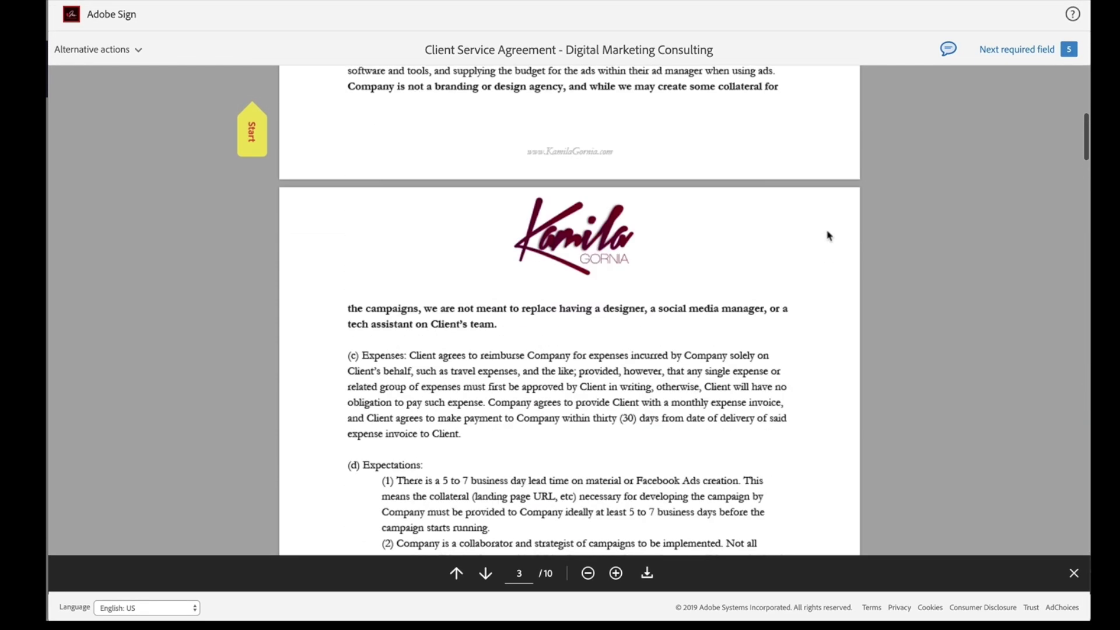
scroll(828, 235, "down", 20)
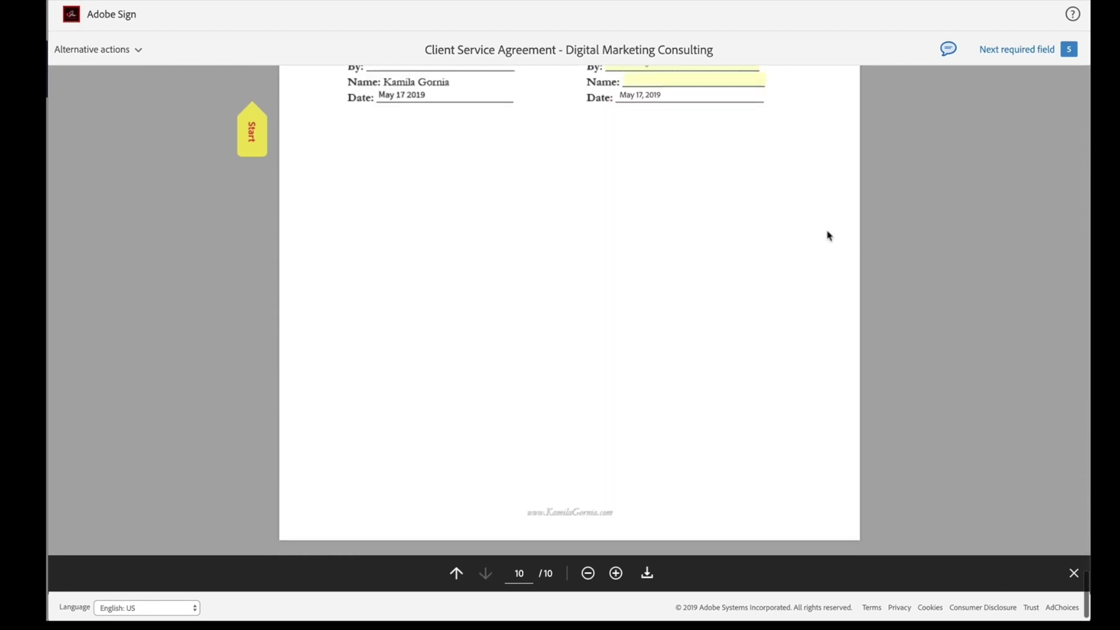
left_click(636, 128)
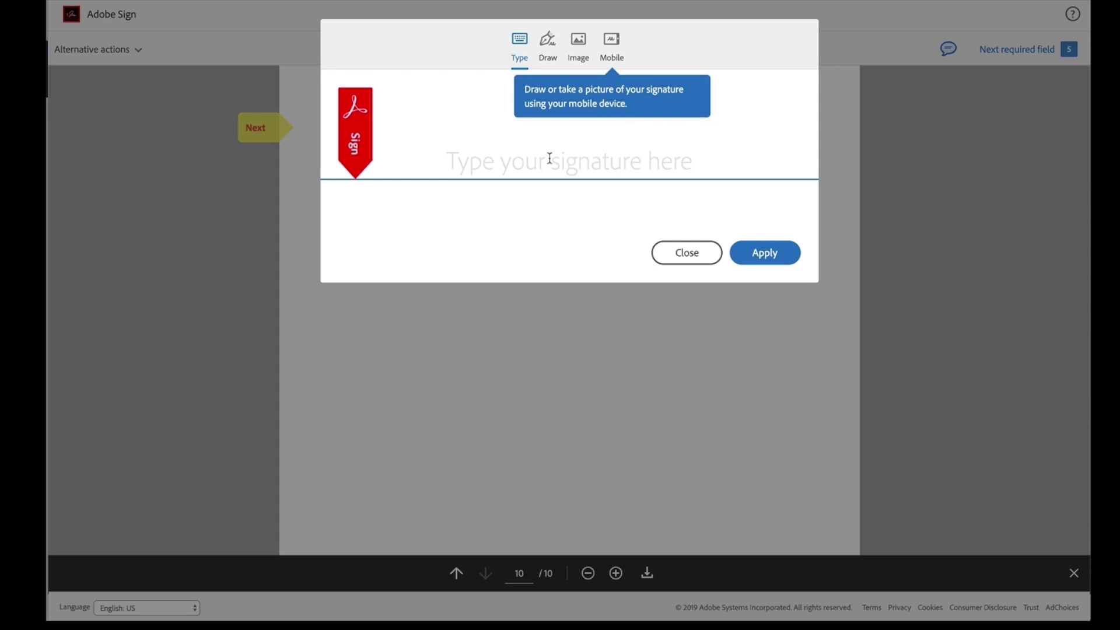
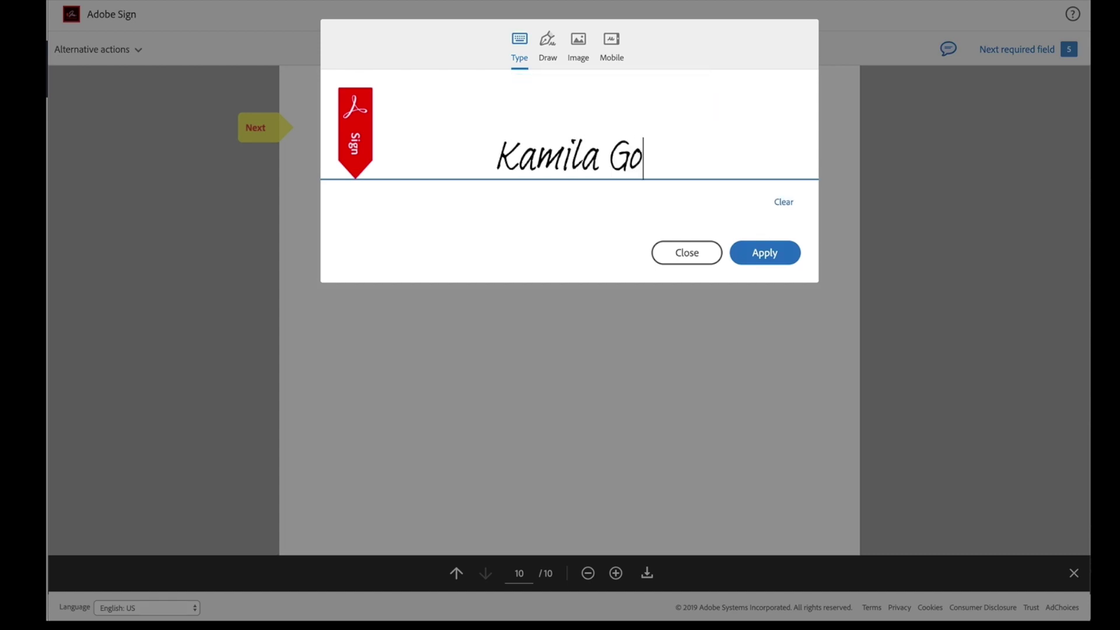
Step: Enter the signer's name, then hand-draw and apply the client signature on page 10's CLIENT By line
left_click(548, 52)
mouse_move(529, 136)
left_mouse_down()
mouse_move(515, 169)
mouse_move(612, 180)
mouse_move(684, 152)
left_mouse_up()
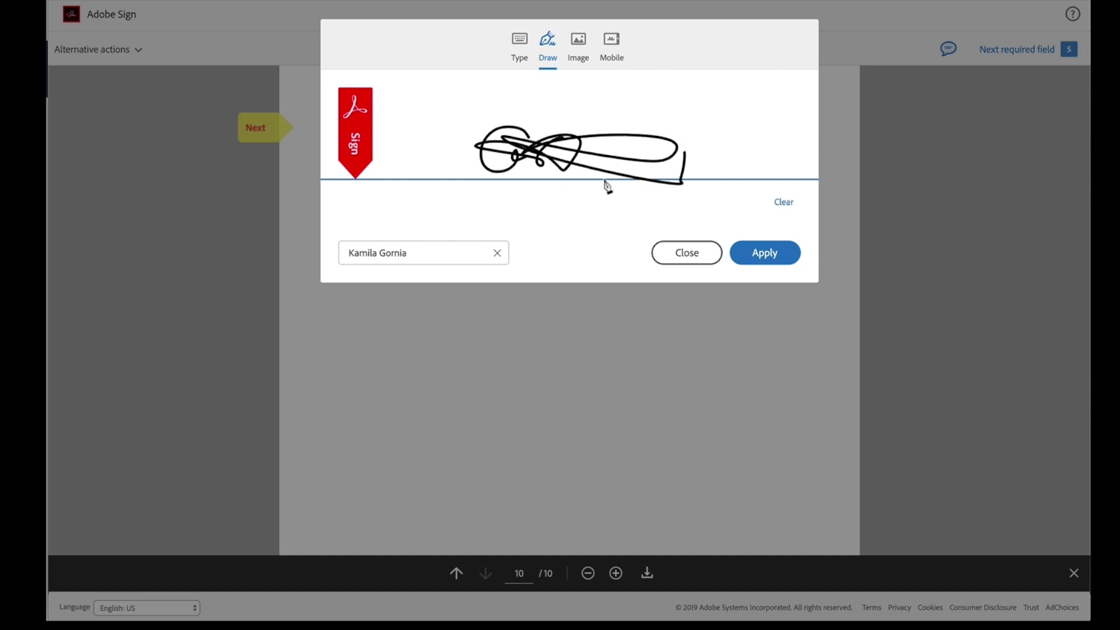
left_click(746, 256)
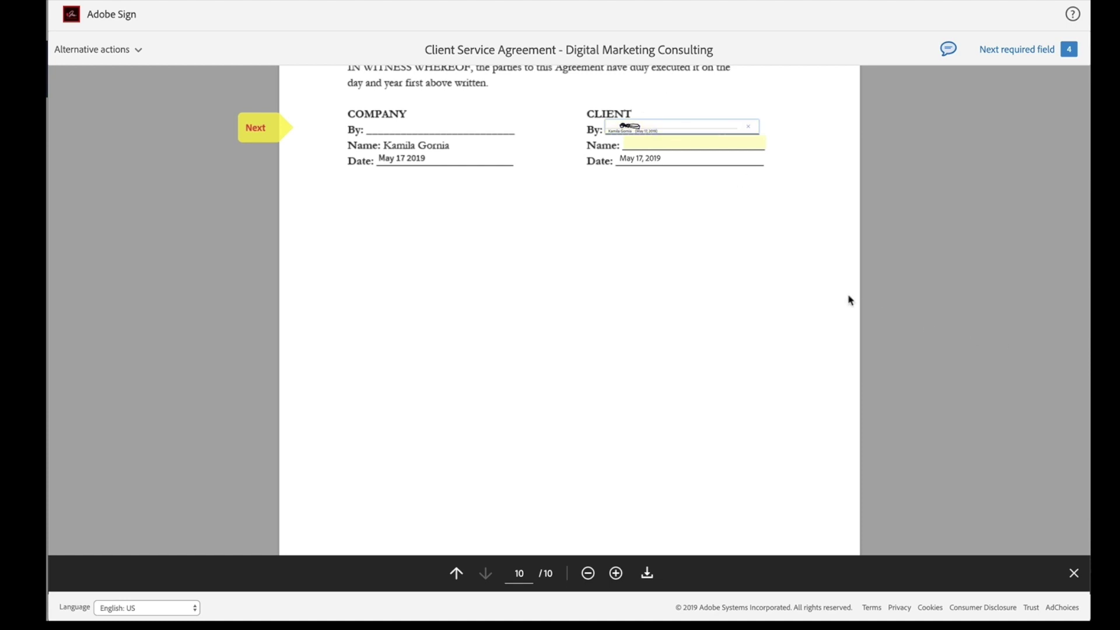
scroll(849, 300, "down", 3)
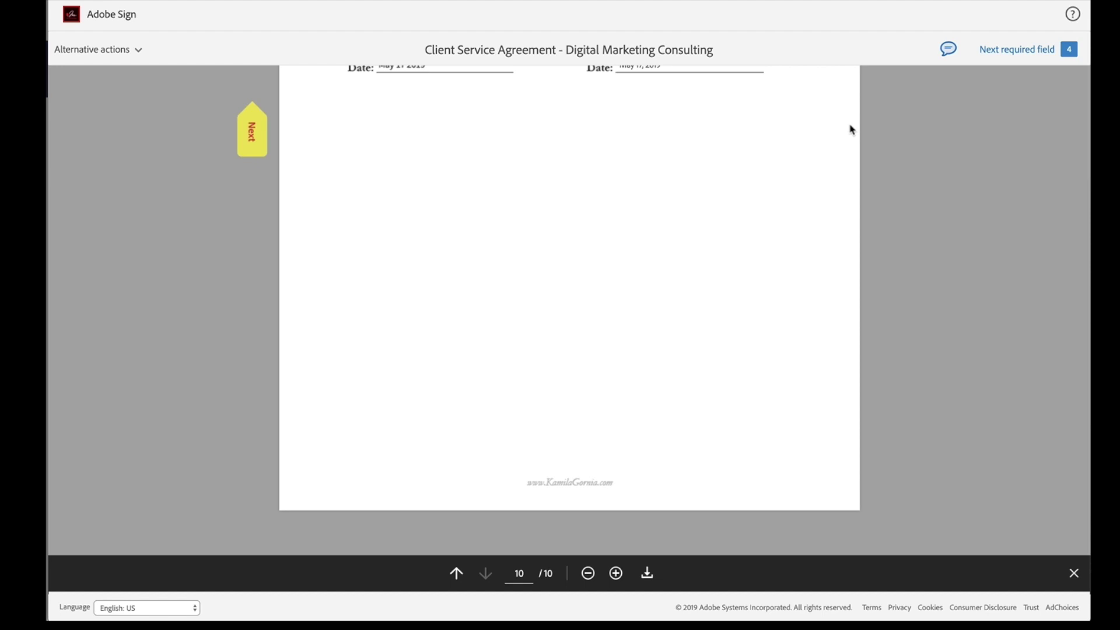
scroll(851, 129, "up", 1)
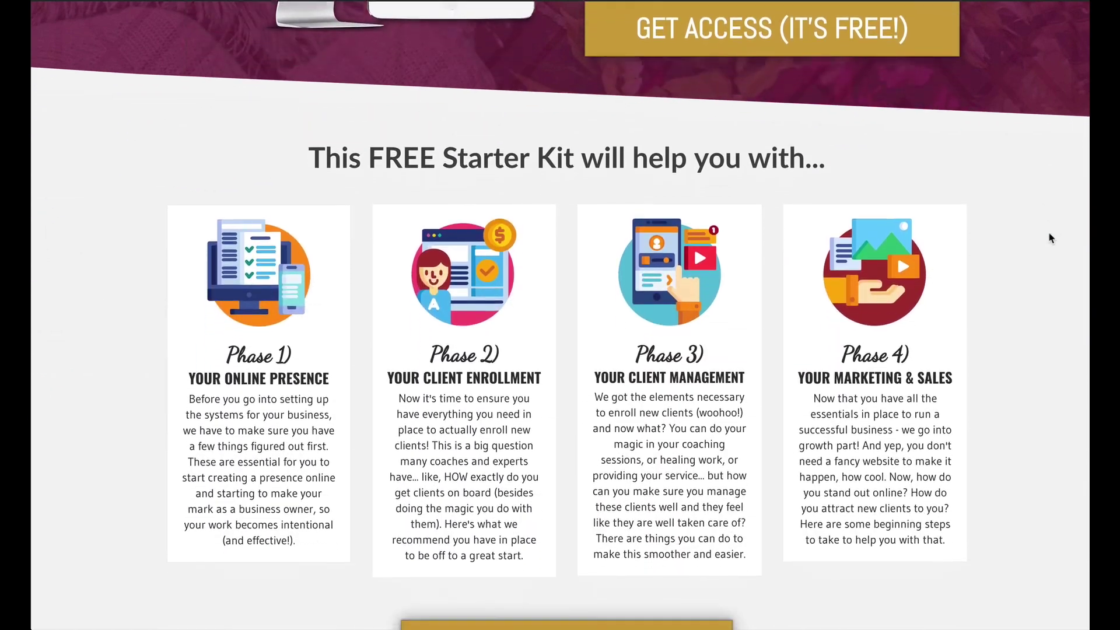
scroll(1050, 237, "down", 5)
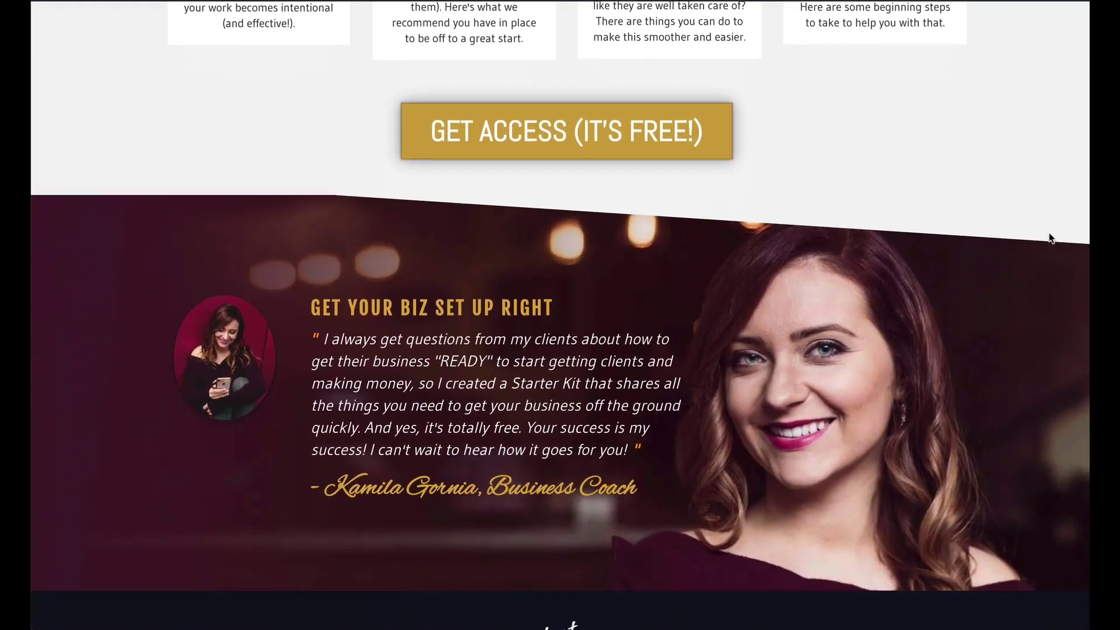
scroll(1050, 238, "up", 7)
scroll(1050, 237, "up", 10)
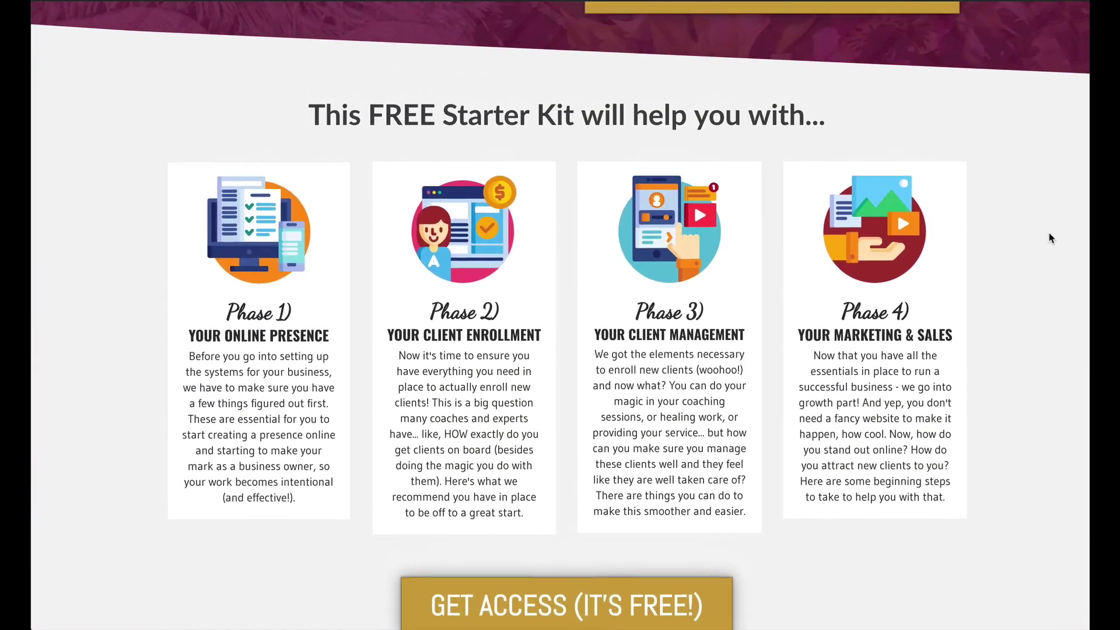